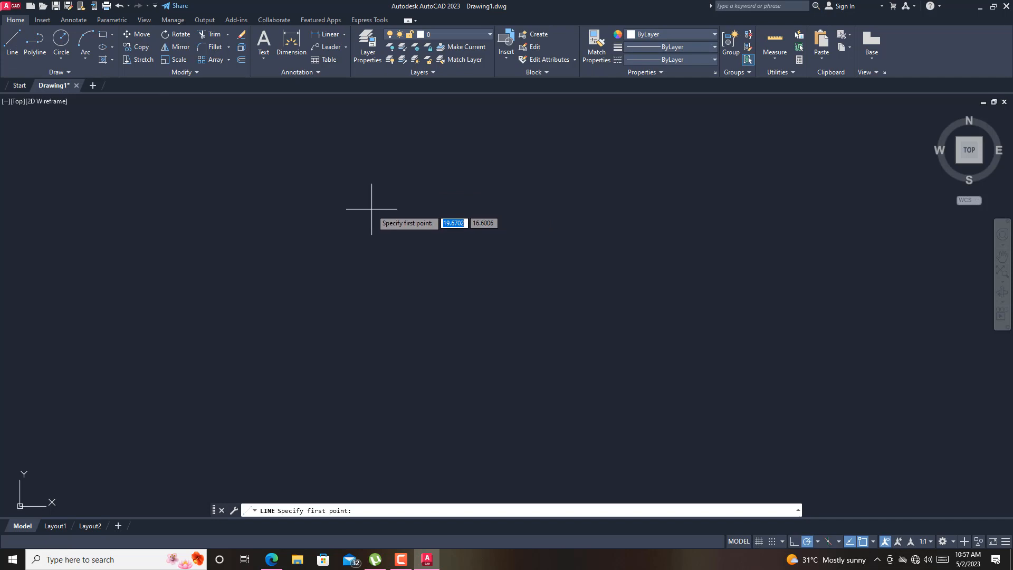
Draw a horizontal line 6.639 long, running rightward in the empty drawing area, as the outline's upper edge
click(371, 208)
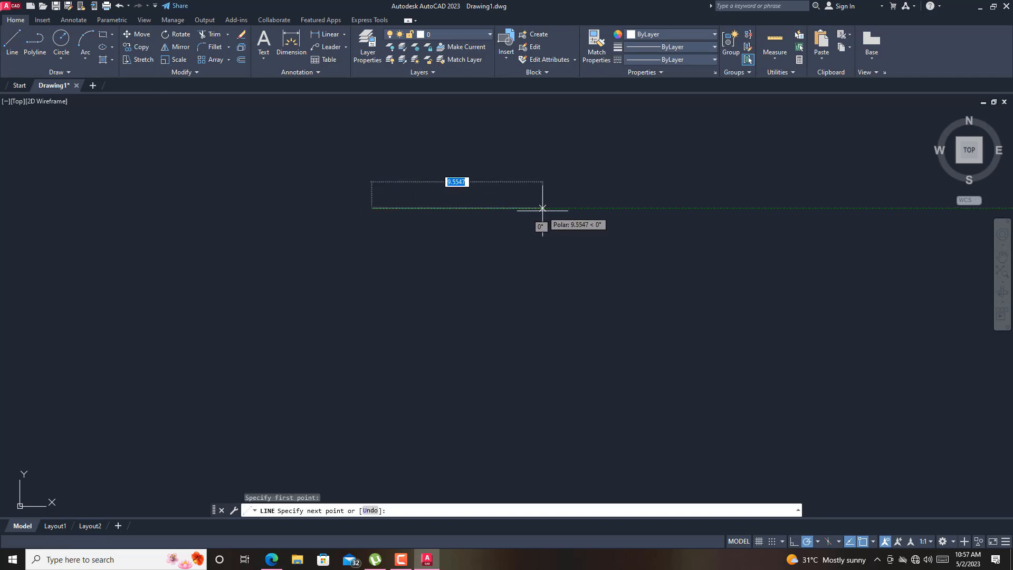
text(6)
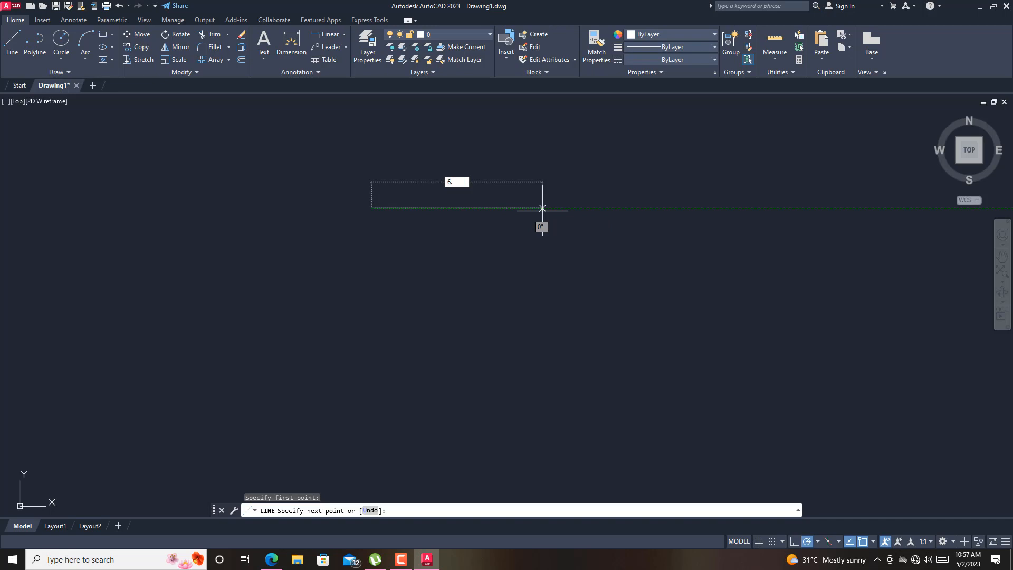
text(.639)
key(Return)
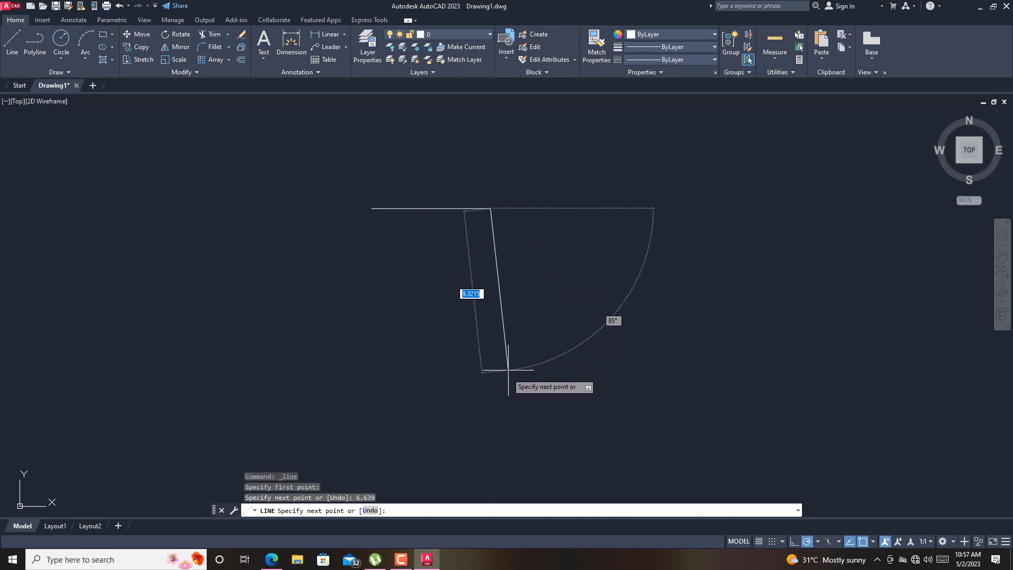
Continue the outline with a 12.070 long edge sloping downward and slightly outward at about 84°
scroll(511, 364, down, 1)
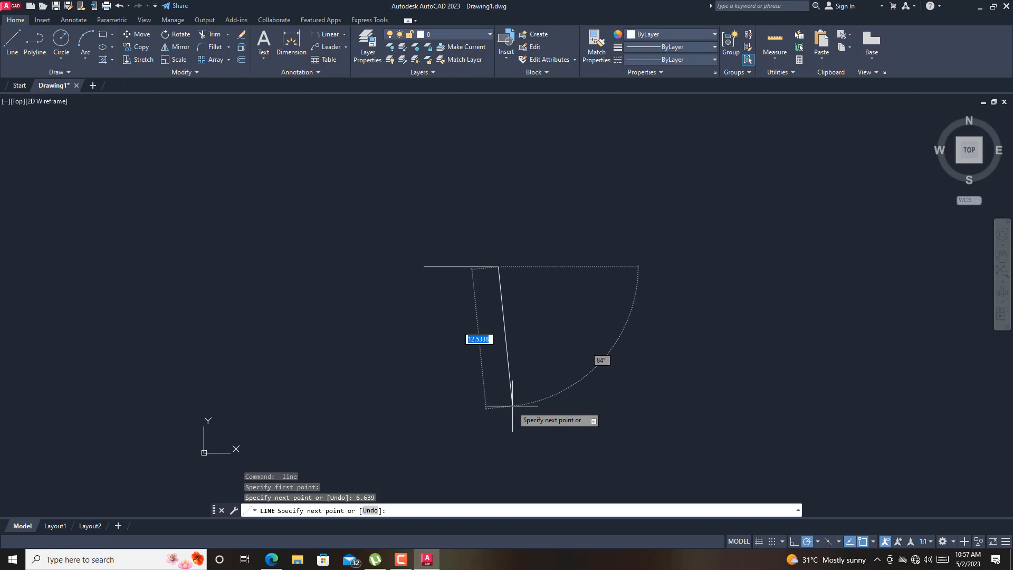
text(12.0)
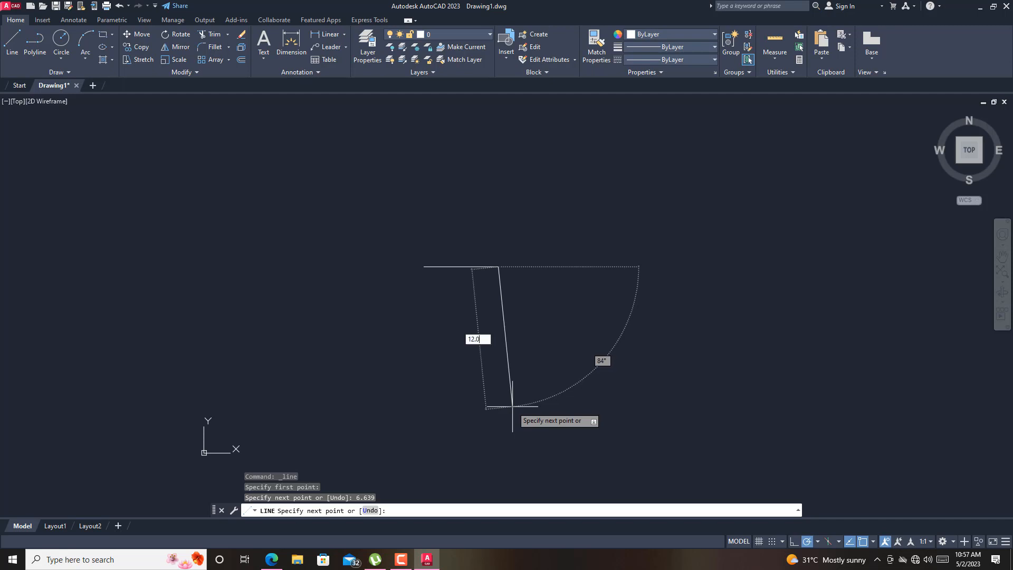
text(70)
key(Return)
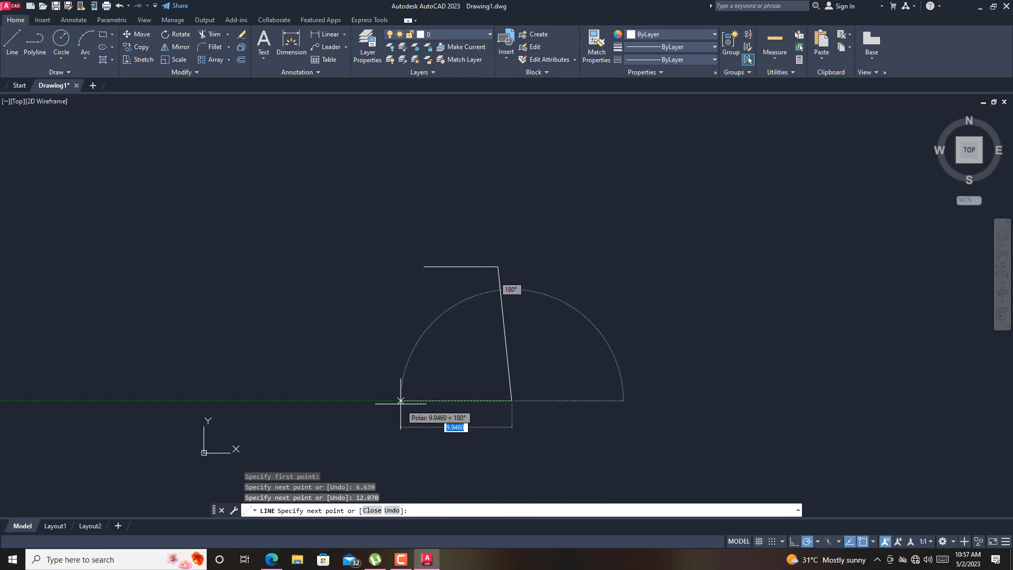
Add the 8.047 long horizontal lower edge running leftward, and close the outline at its starting corner
text(8.0)
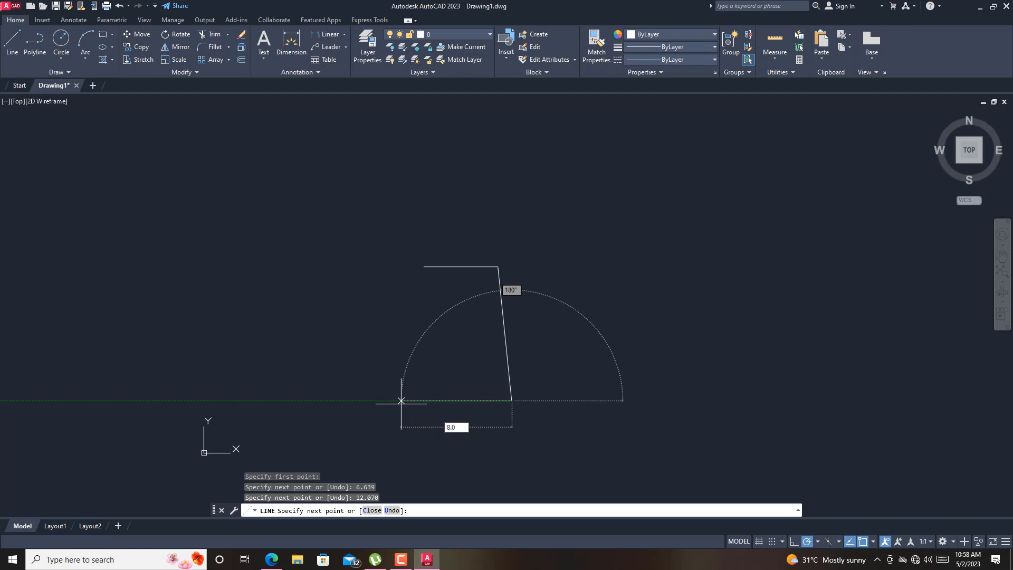
text(47)
key(Return)
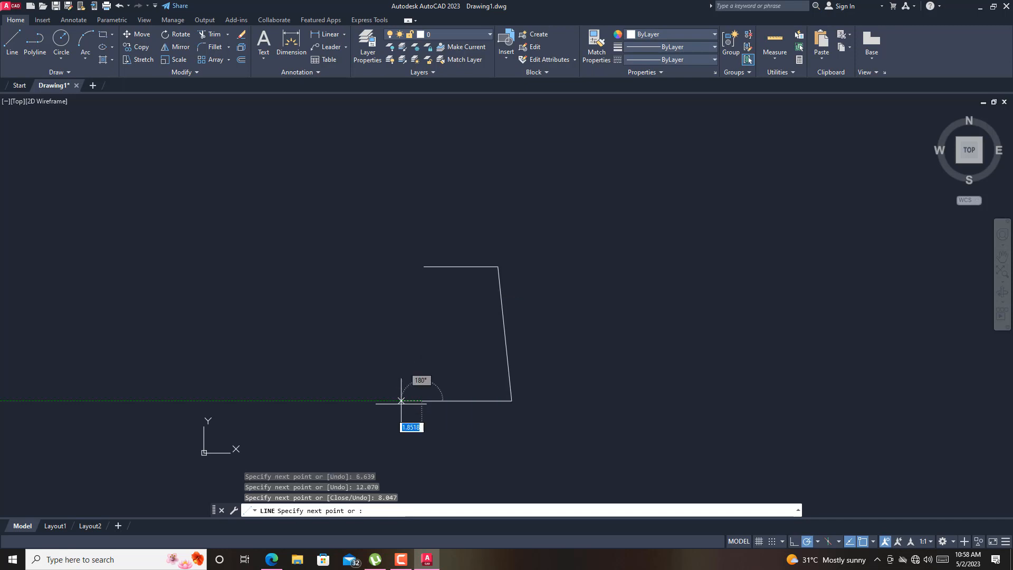
click(424, 267)
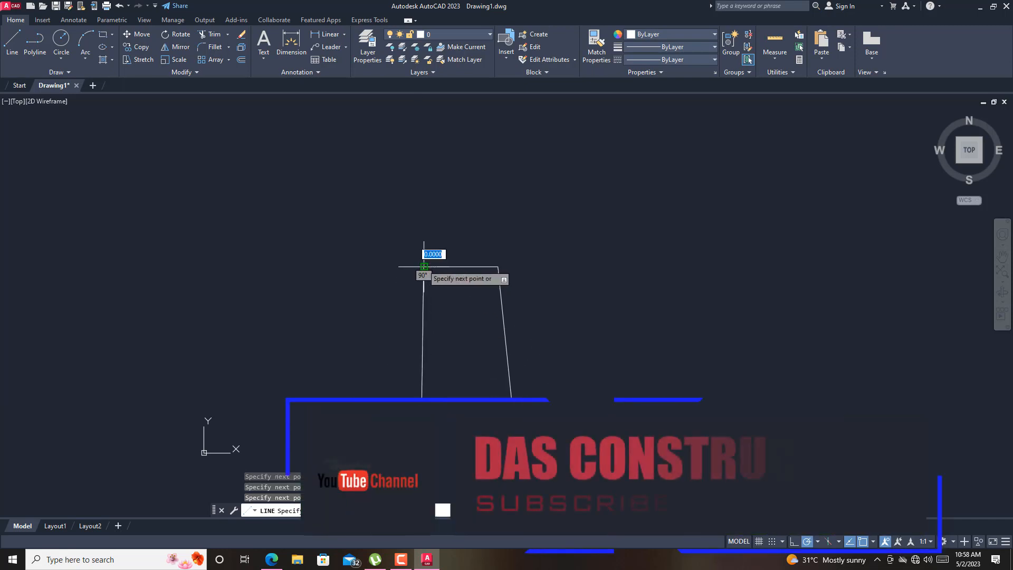
key(Return)
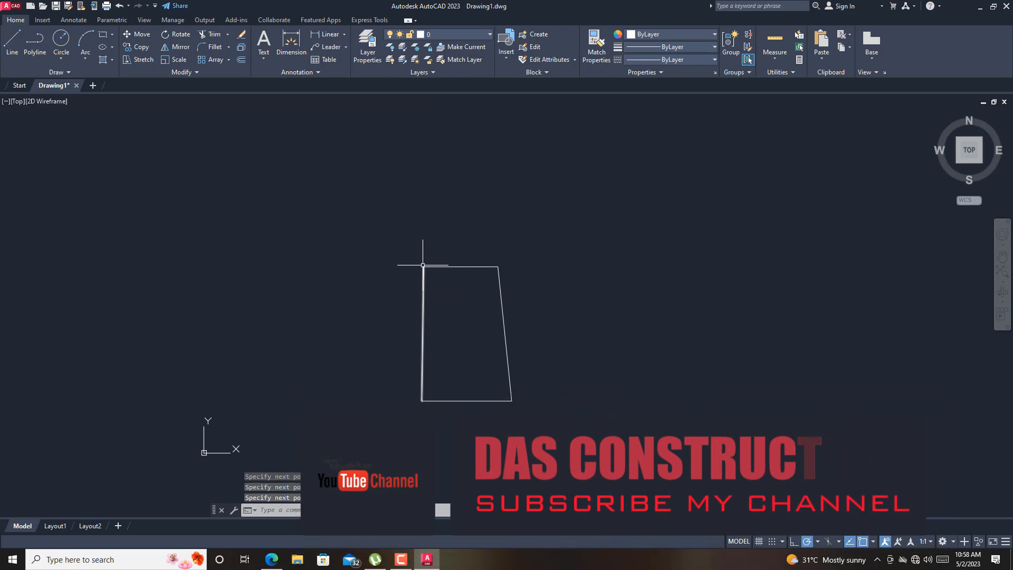
Join the four lines of the outline into a single polyline
scroll(419, 268, up, 5)
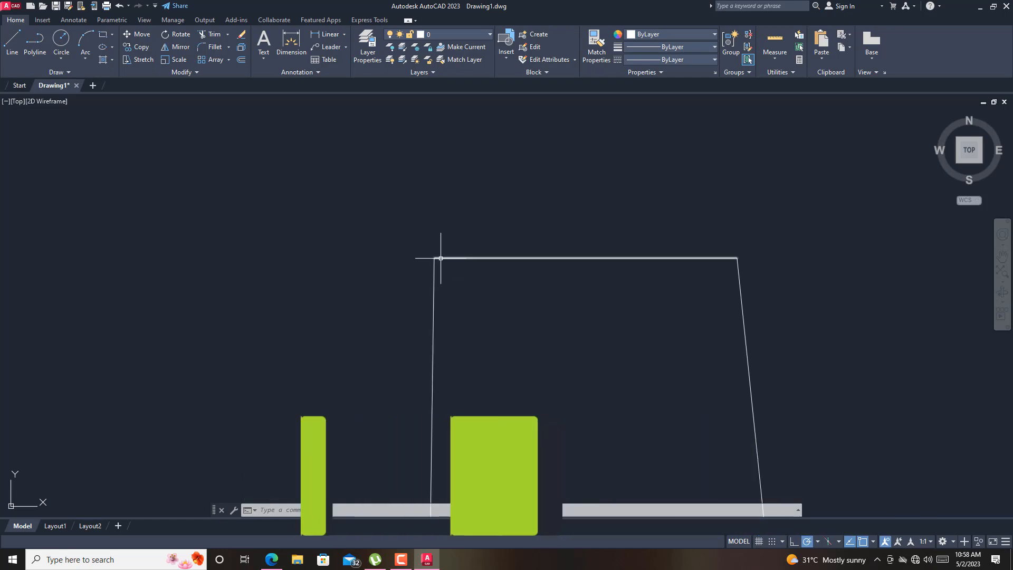
scroll(404, 224, down, 6)
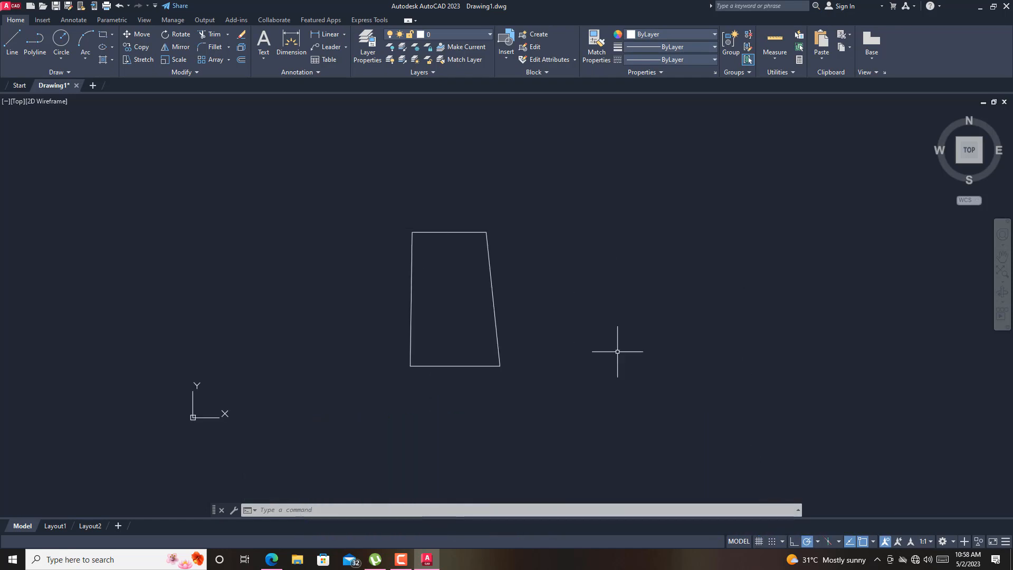
click(559, 403)
click(375, 200)
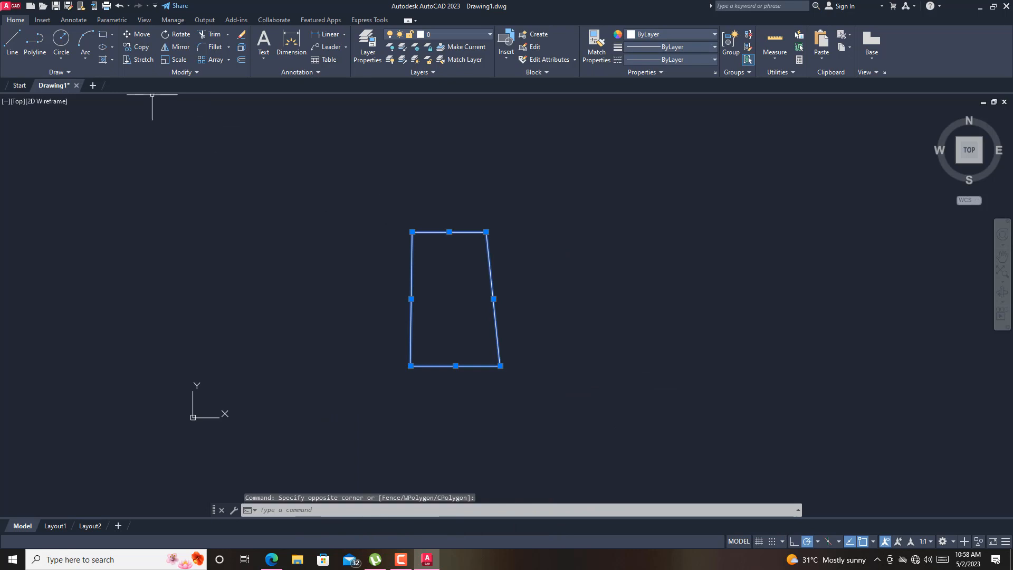
click(64, 74)
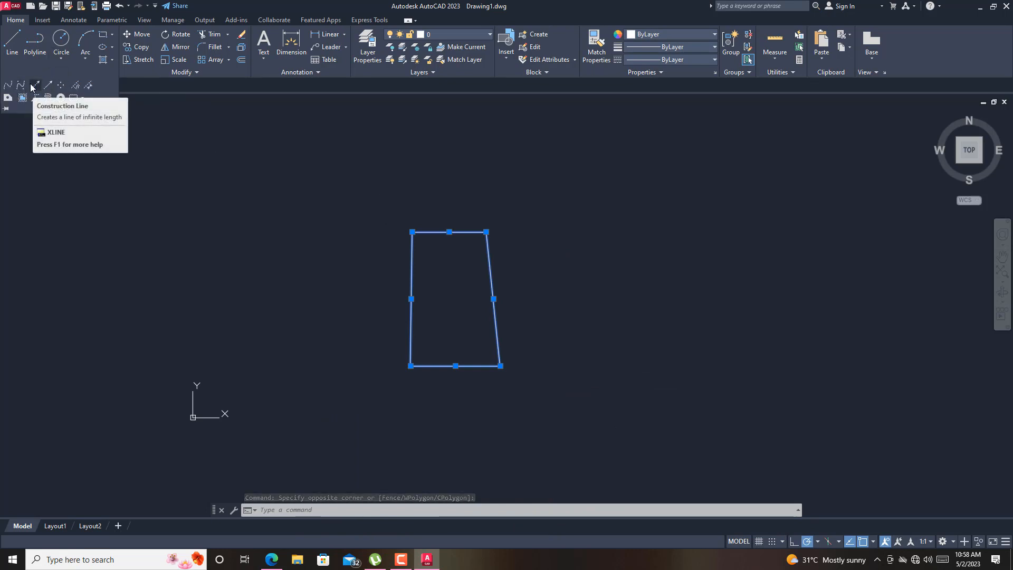
click(47, 87)
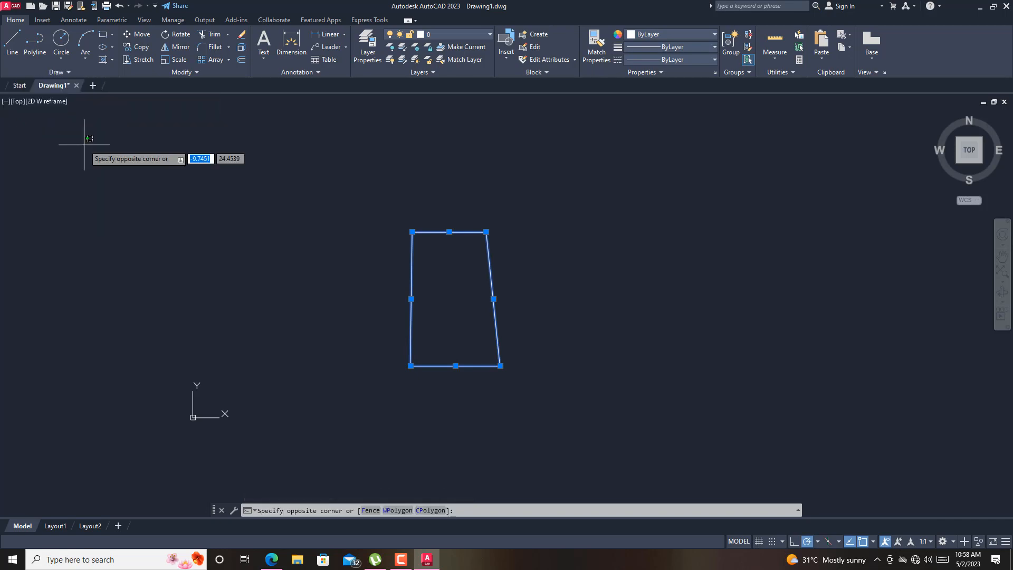
key(Escape)
click(211, 73)
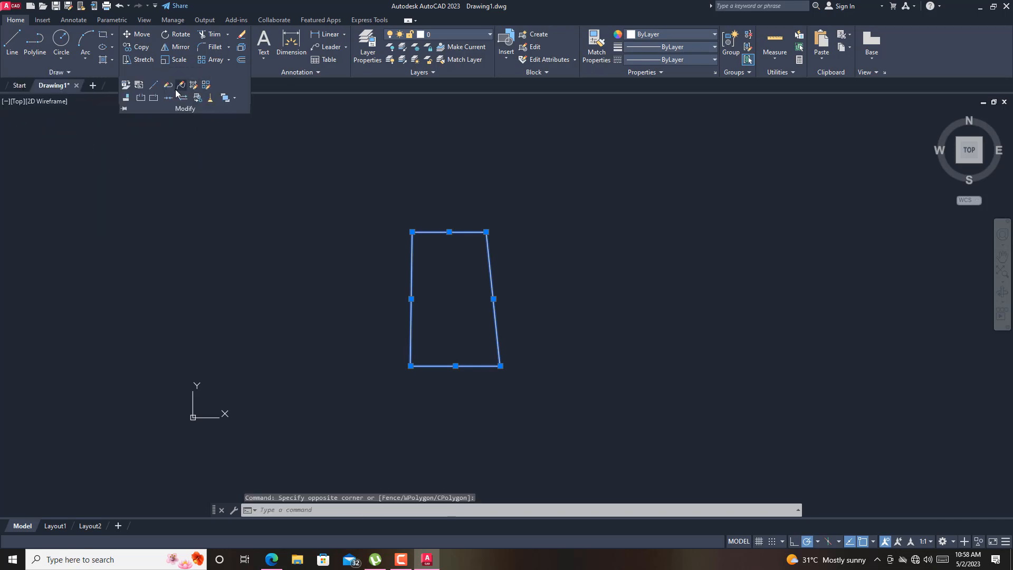
click(169, 98)
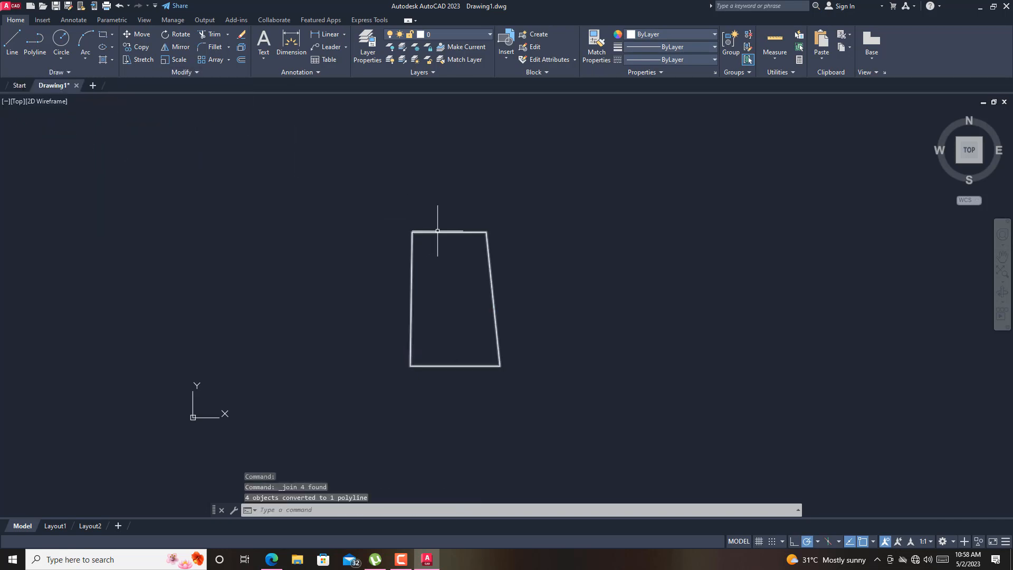
Add an aligned dimension to the outline's left edge, placed just outside it
scroll(441, 228, up, 6)
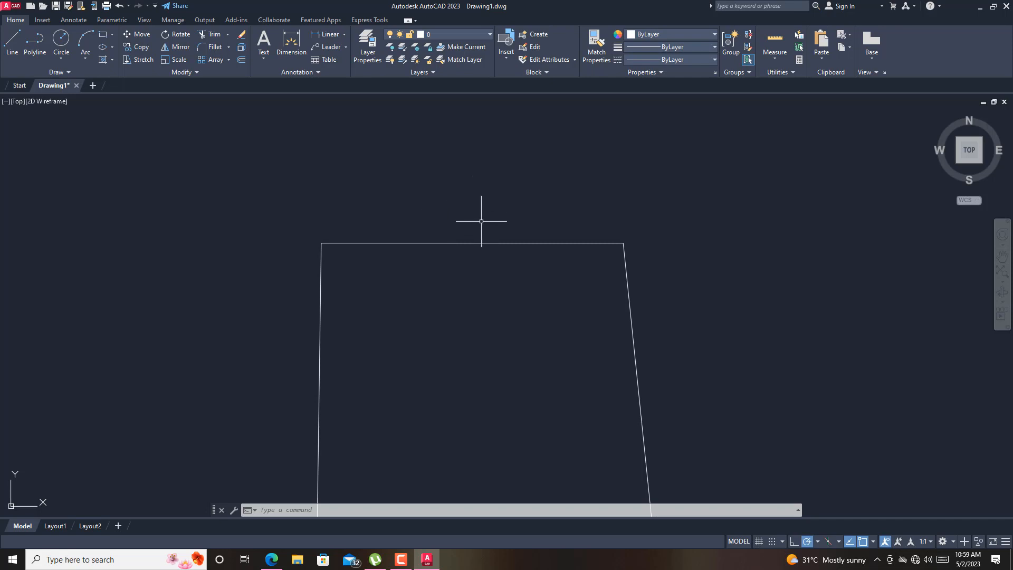
scroll(481, 221, down, 5)
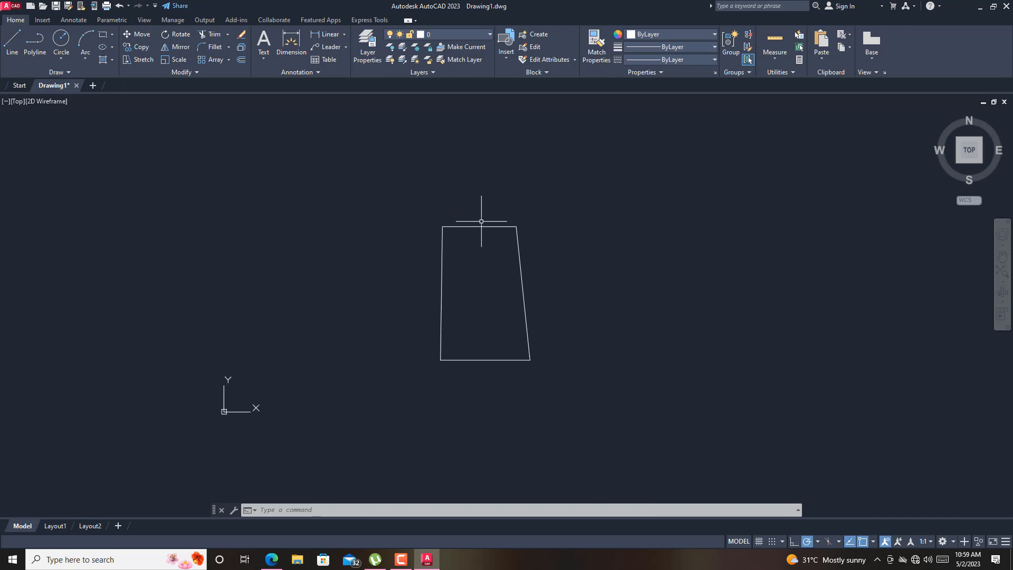
click(344, 35)
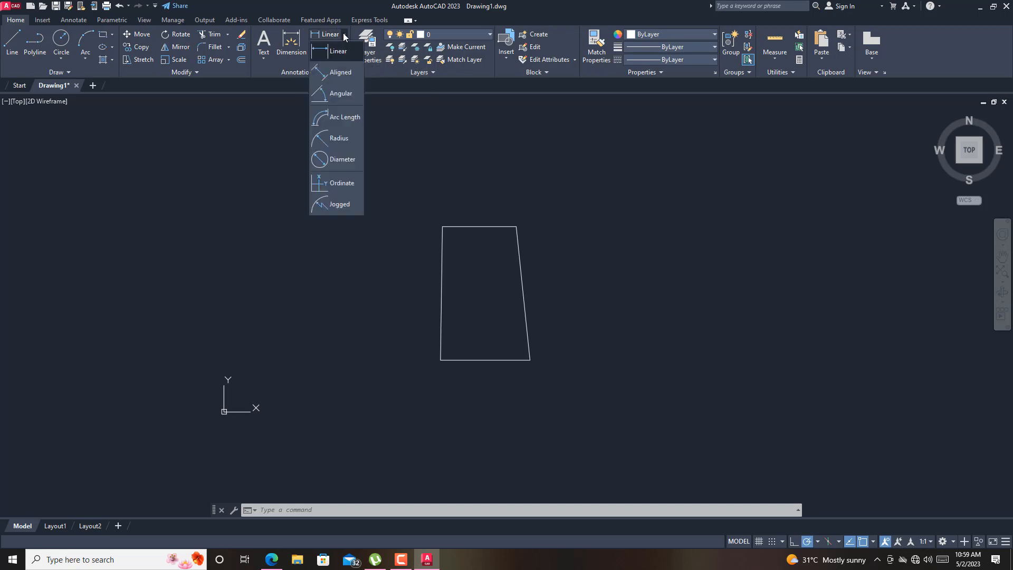
click(339, 73)
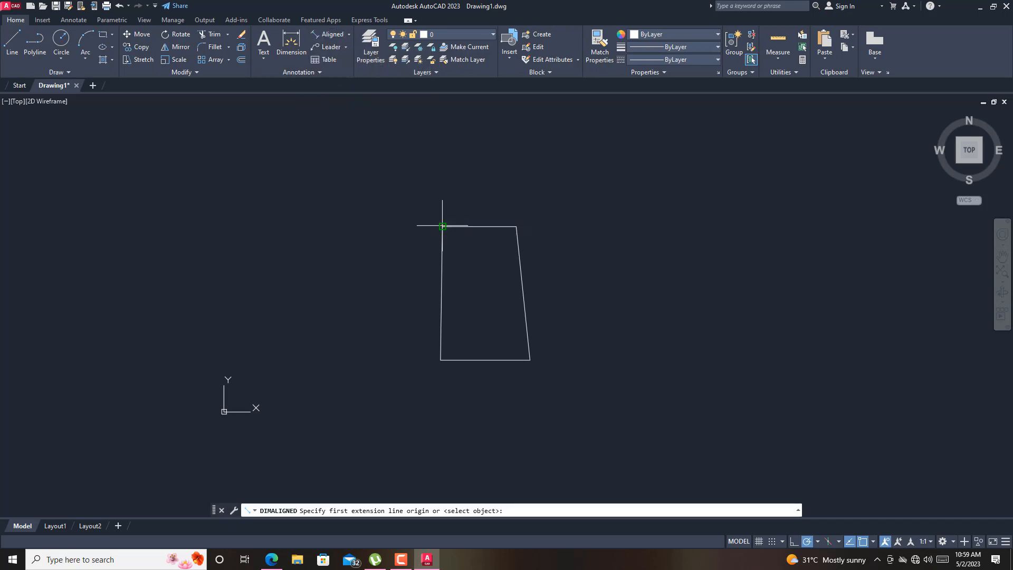
click(442, 227)
click(440, 360)
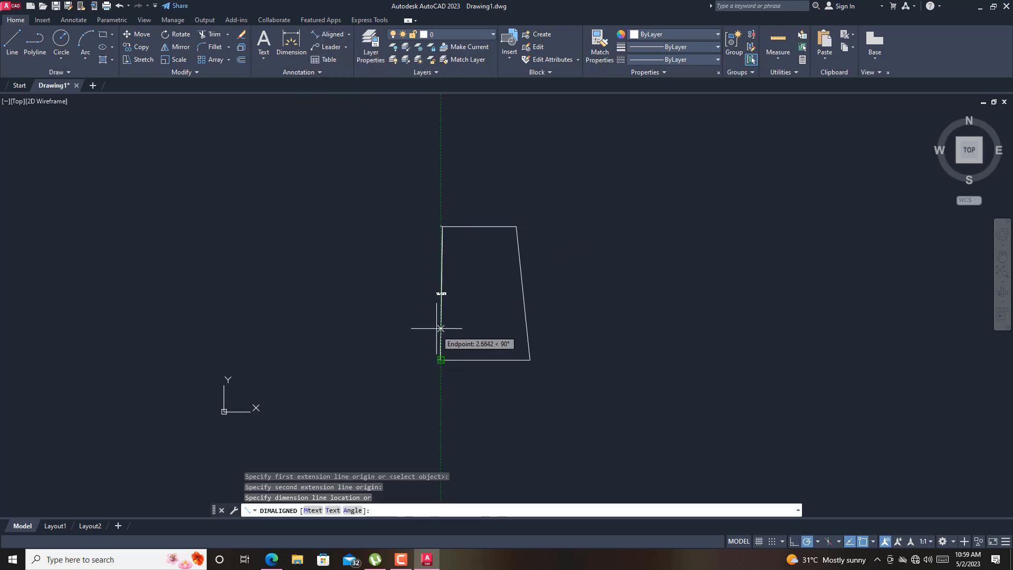
click(429, 295)
scroll(435, 294, up, 5)
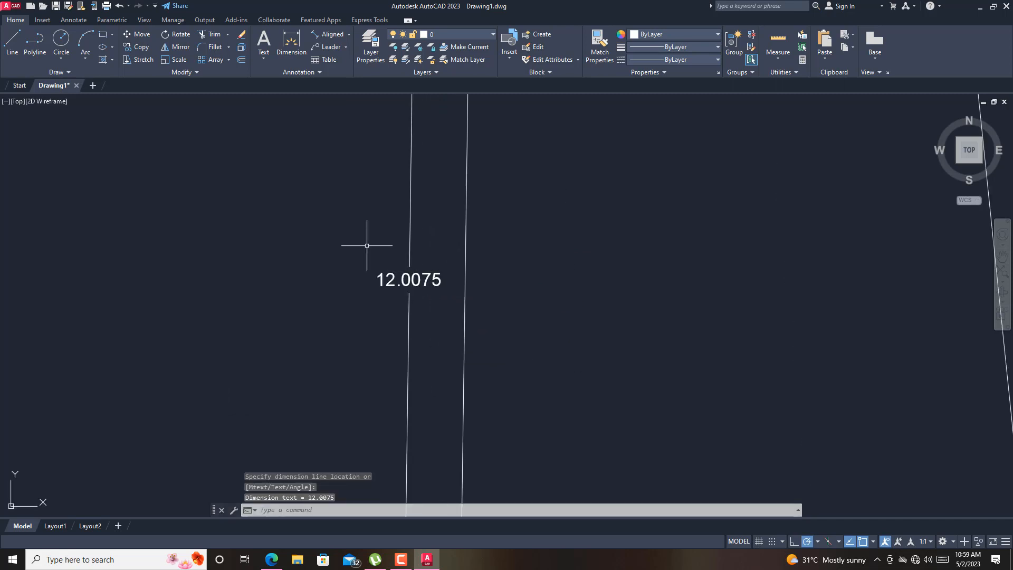
scroll(346, 271, down, 5)
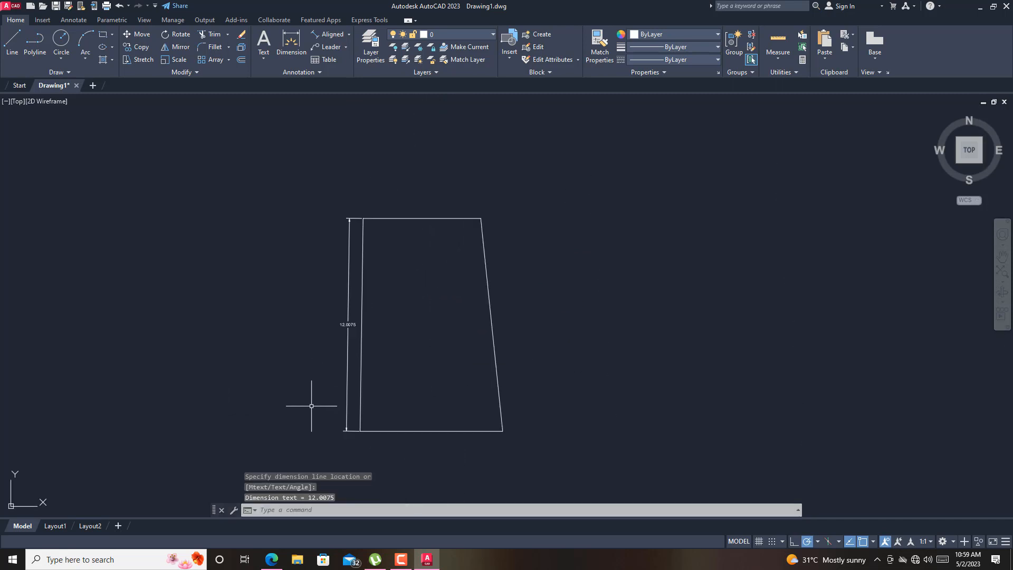
Add an aligned dimension to the outline's upper edge, placed just above it
key(Return)
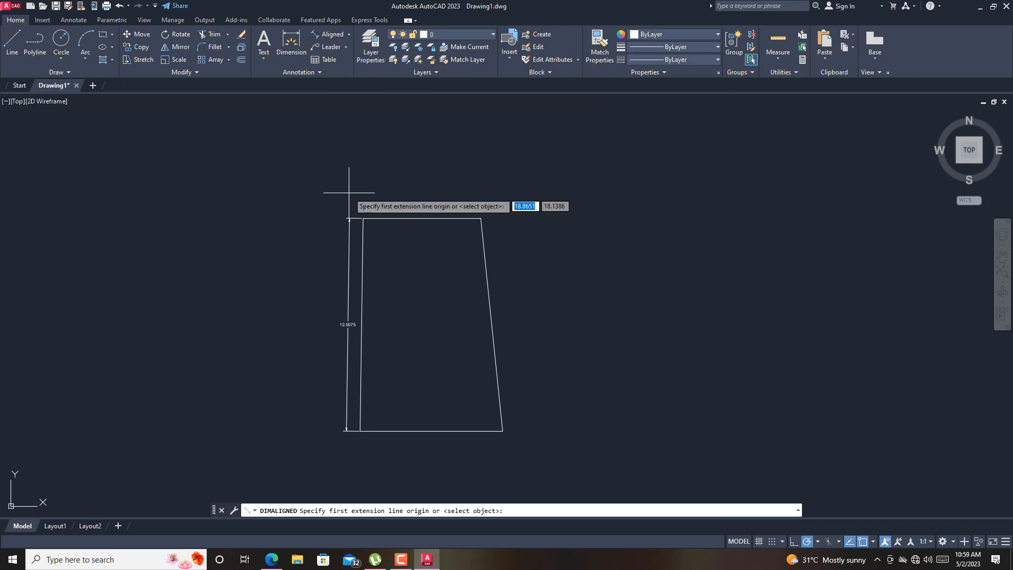
click(363, 218)
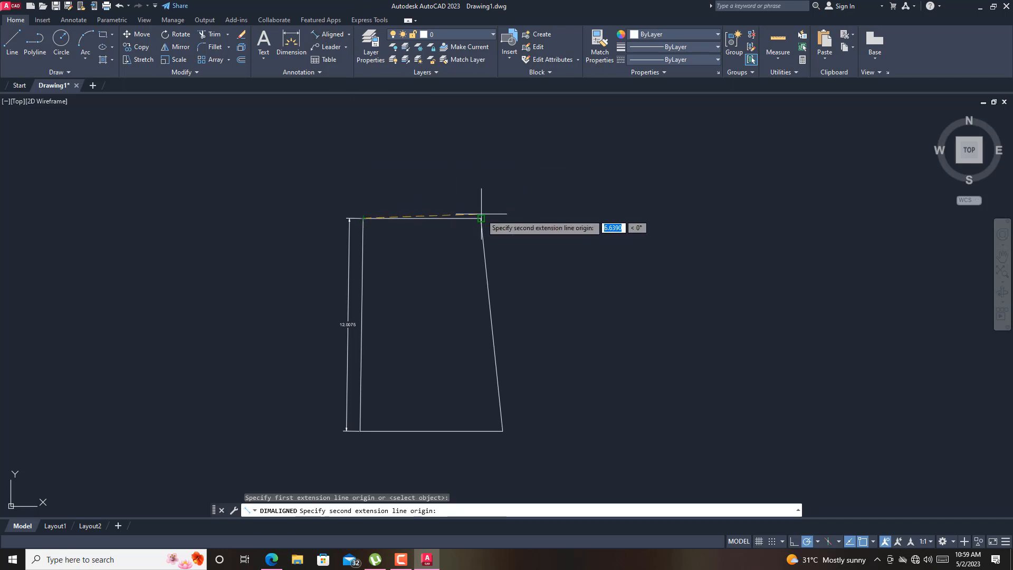
click(480, 218)
click(469, 209)
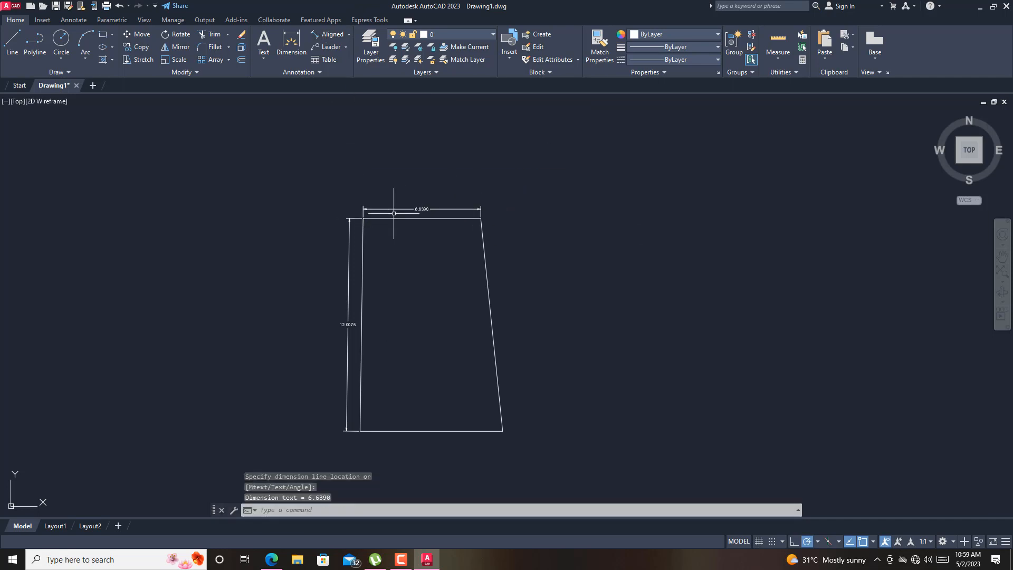
scroll(393, 213, up, 6)
scroll(401, 211, down, 4)
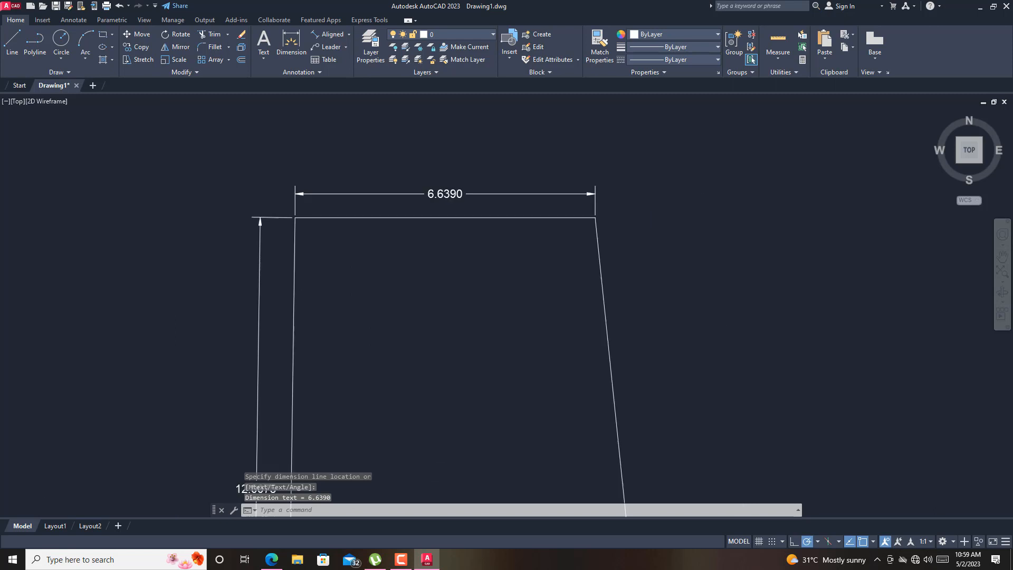
Add an aligned dimension to the outline's sloping right edge, placed just outside it
click(327, 33)
click(520, 205)
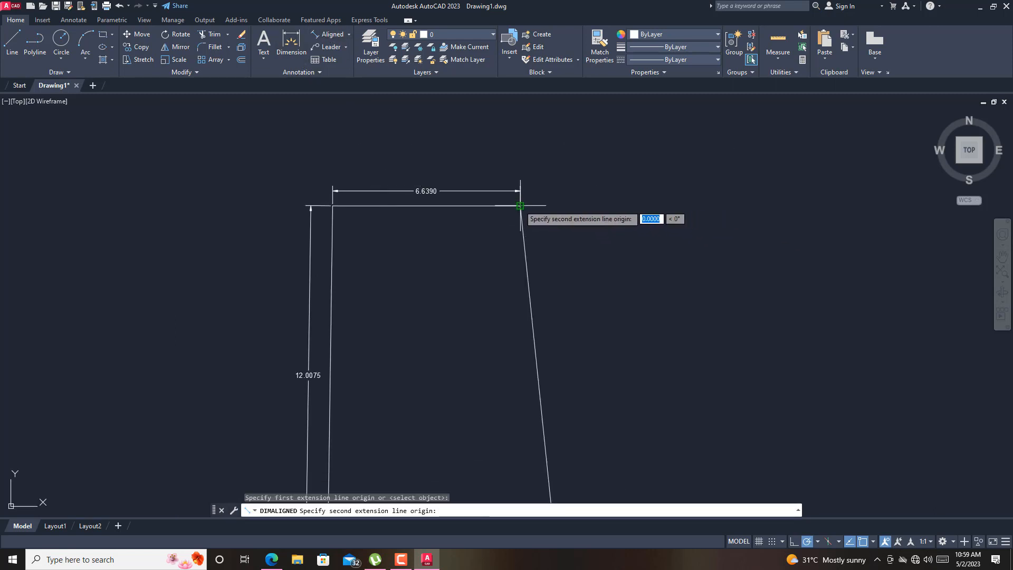
scroll(521, 206, down, 4)
click(534, 338)
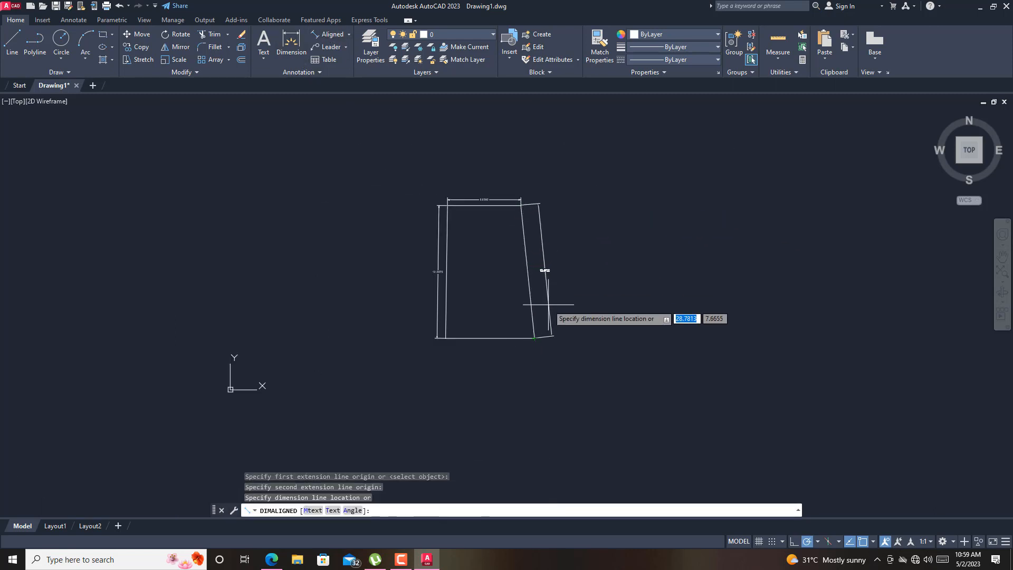
click(541, 299)
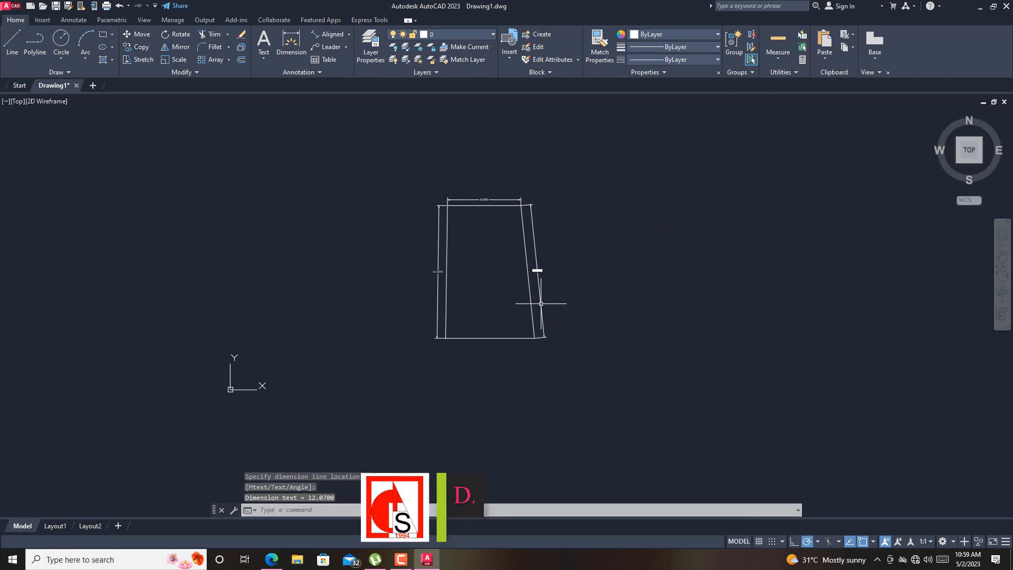
Add an aligned dimension to the outline's lower edge, placed just below it
click(327, 35)
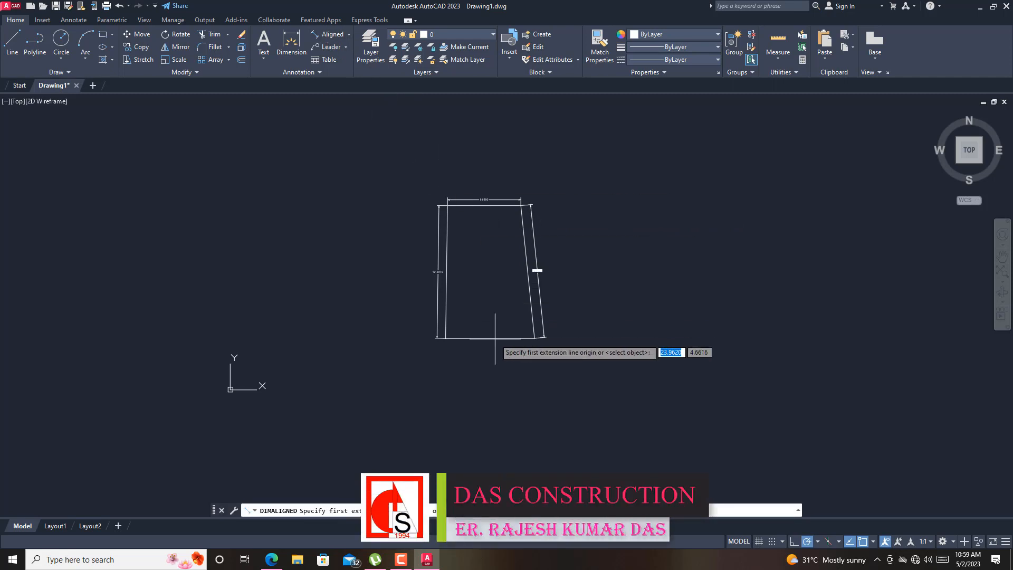
click(534, 337)
click(452, 338)
click(501, 347)
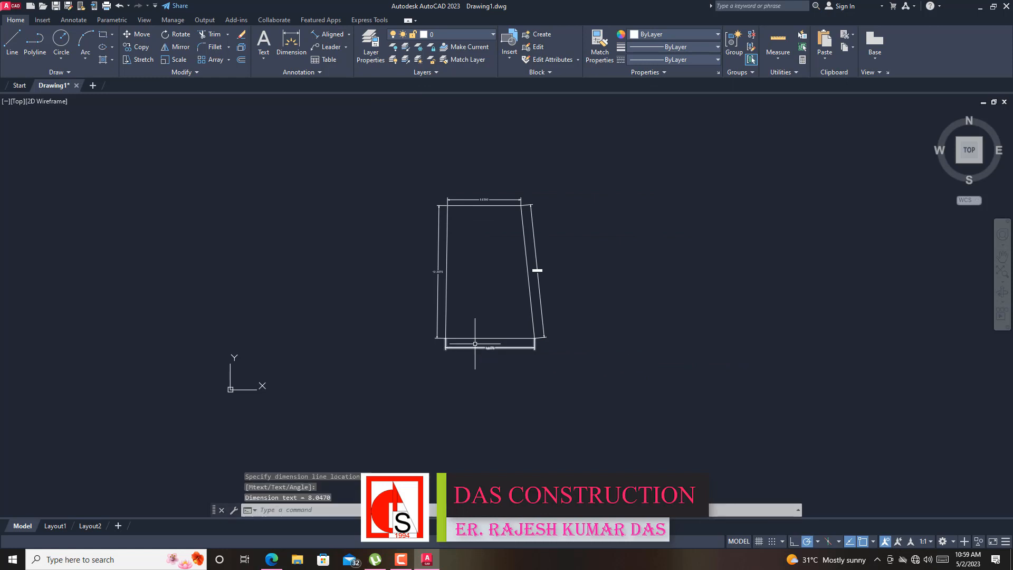
scroll(498, 348, up, 4)
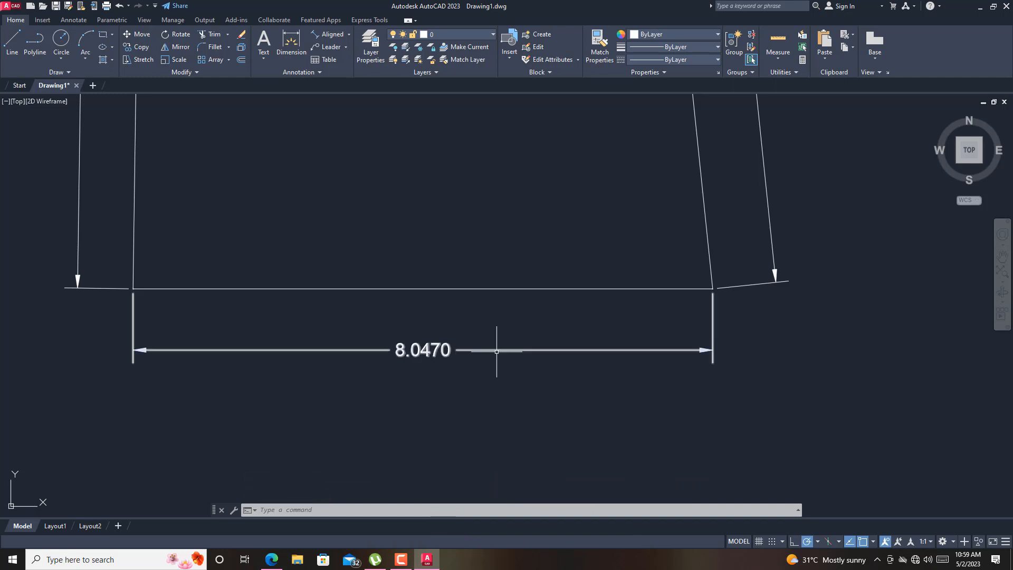
scroll(512, 388, down, 6)
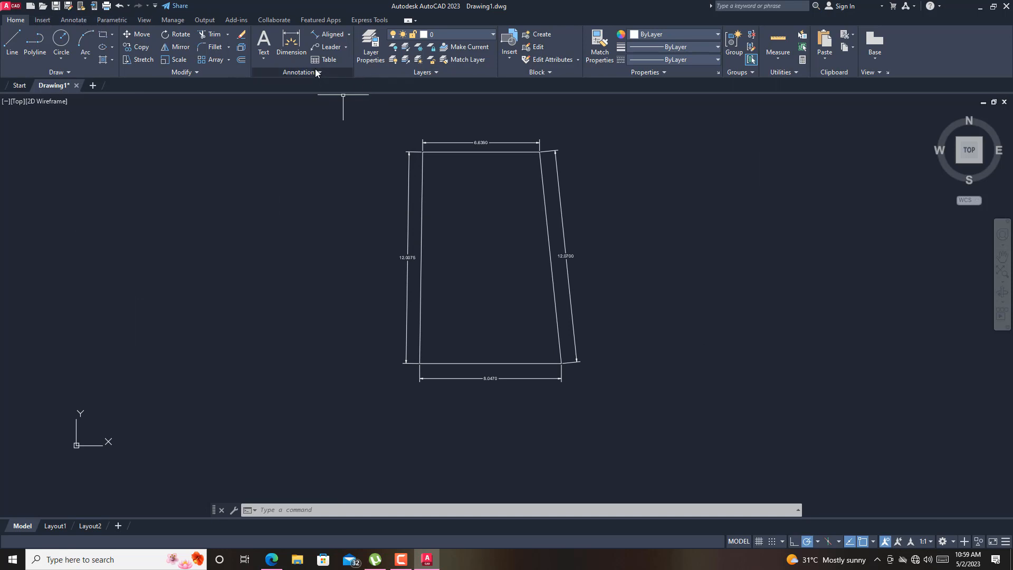
Open the Standard dimension style for modification
click(293, 59)
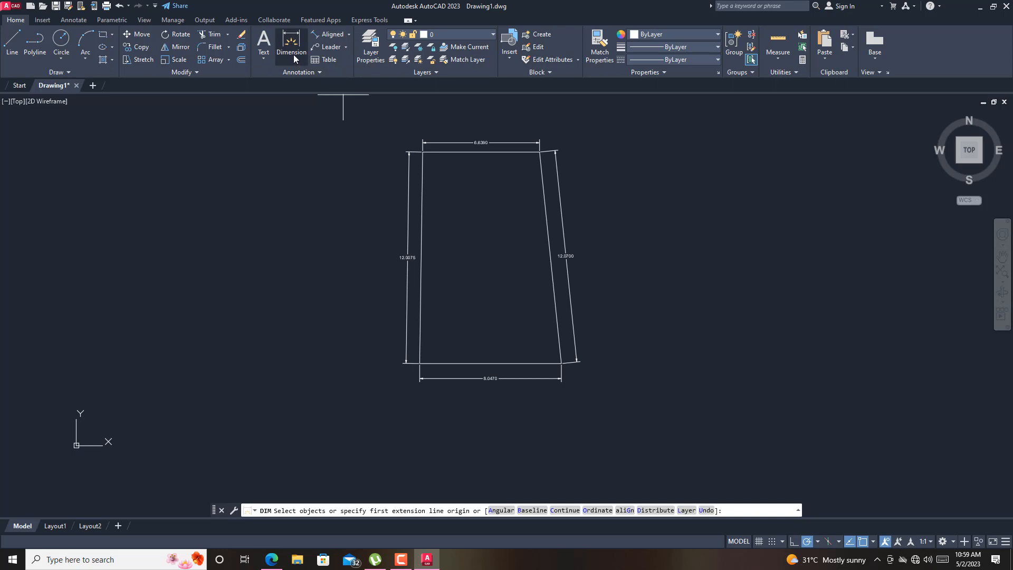
click(309, 72)
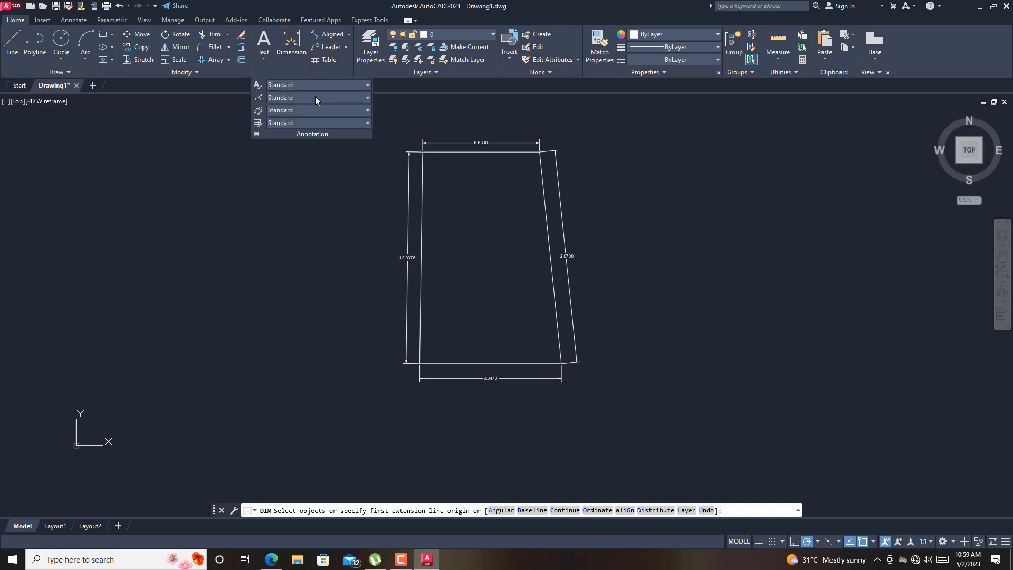
click(315, 96)
click(315, 96)
click(315, 110)
click(315, 100)
click(315, 96)
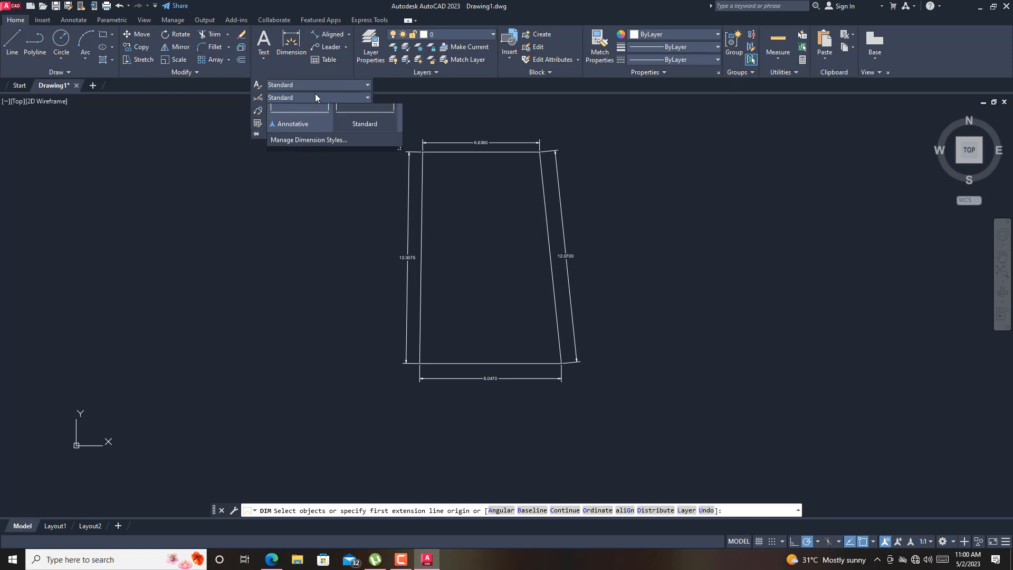
click(323, 161)
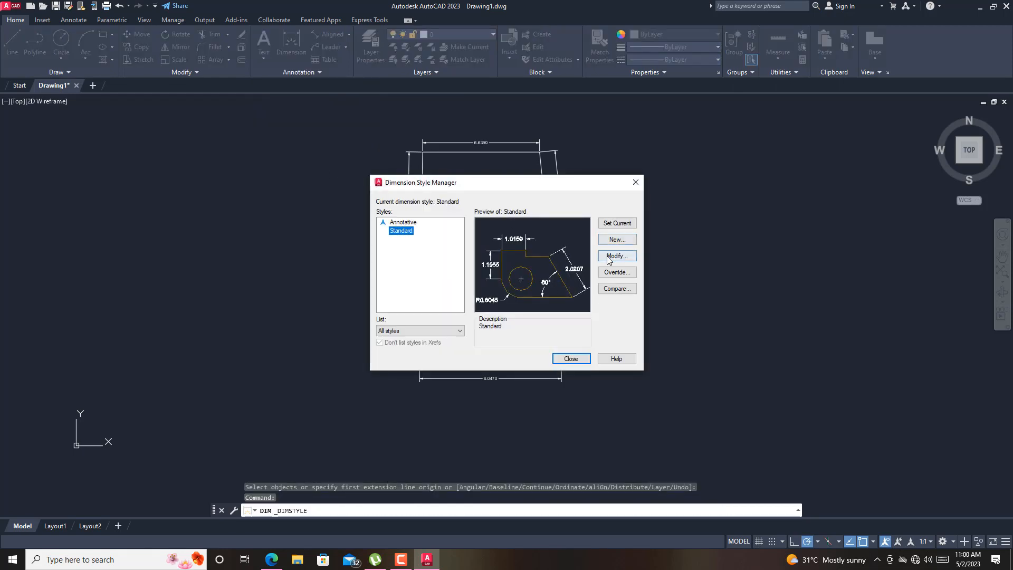
click(609, 258)
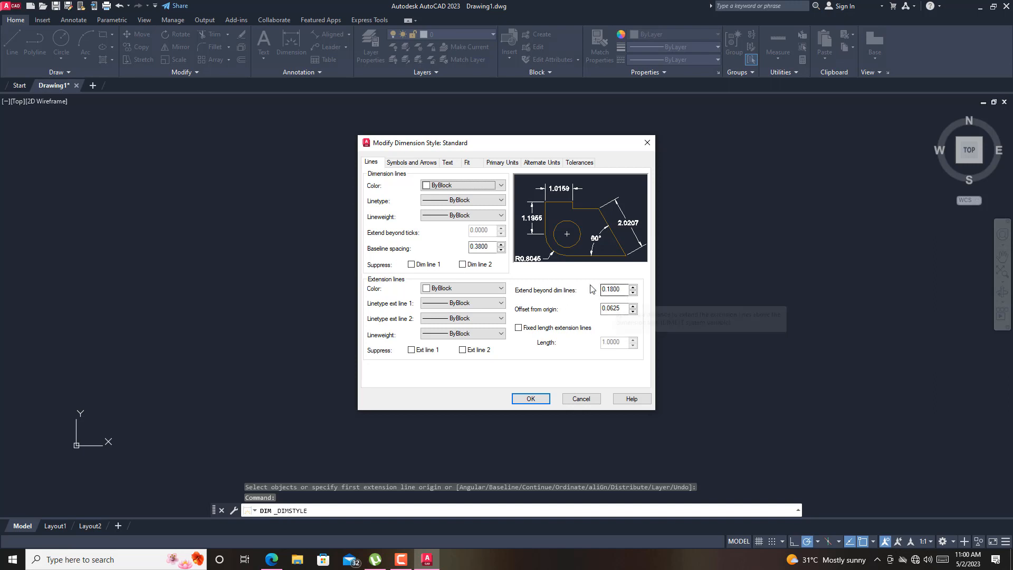
Set the Standard dimension style's text height to 0.5, apply it and make the style current
click(446, 163)
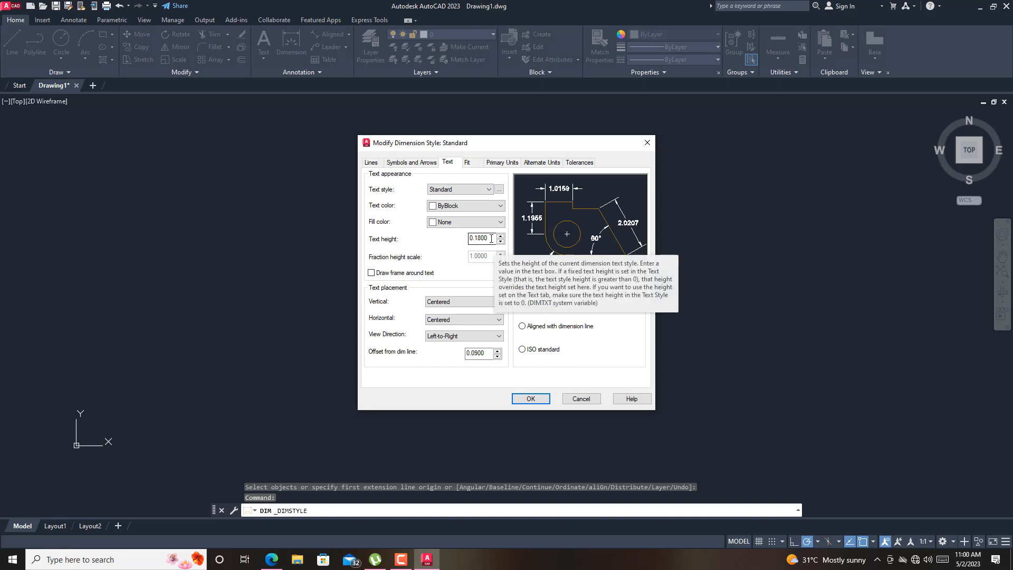
drag(491, 239, 439, 238)
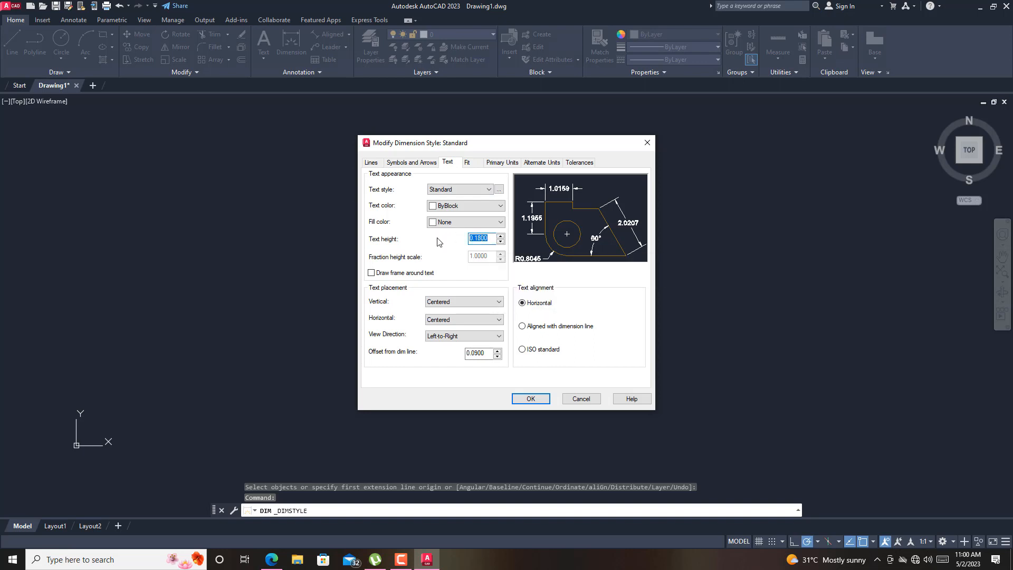
text(0.5)
click(542, 398)
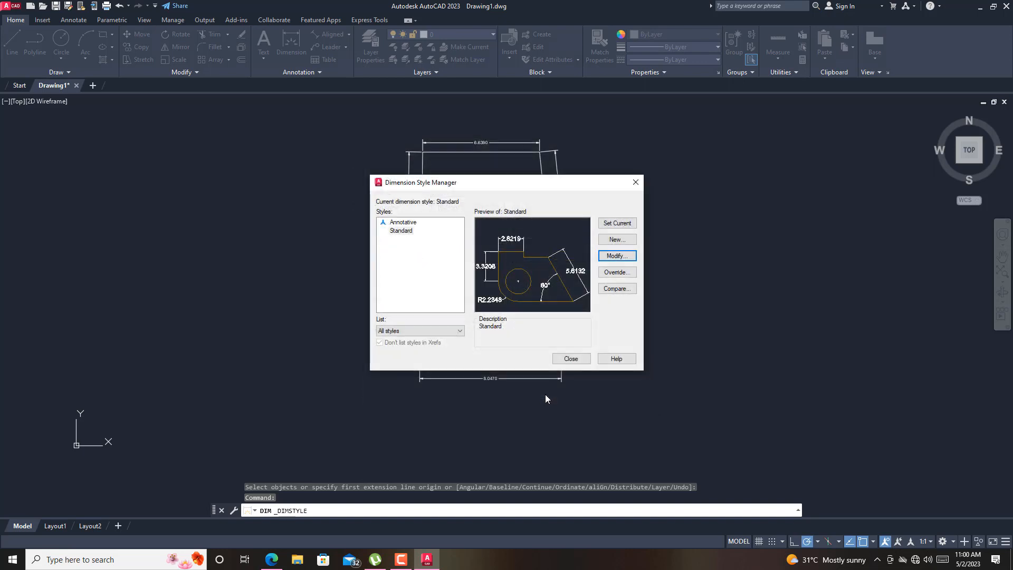
click(607, 224)
click(635, 183)
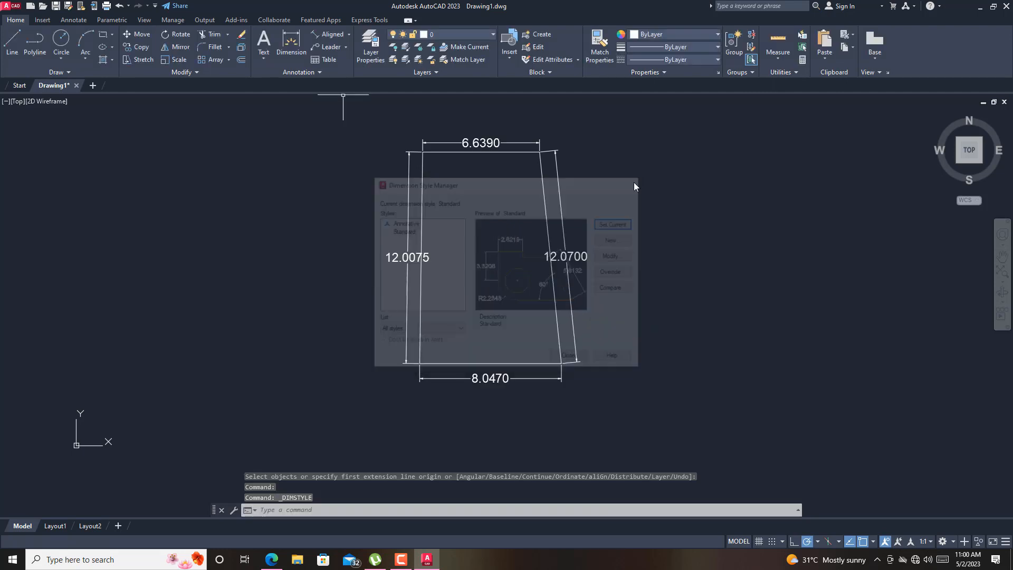
Modify the Standard dimension style again and set its arrow size to 0.3
scroll(380, 253, up, 5)
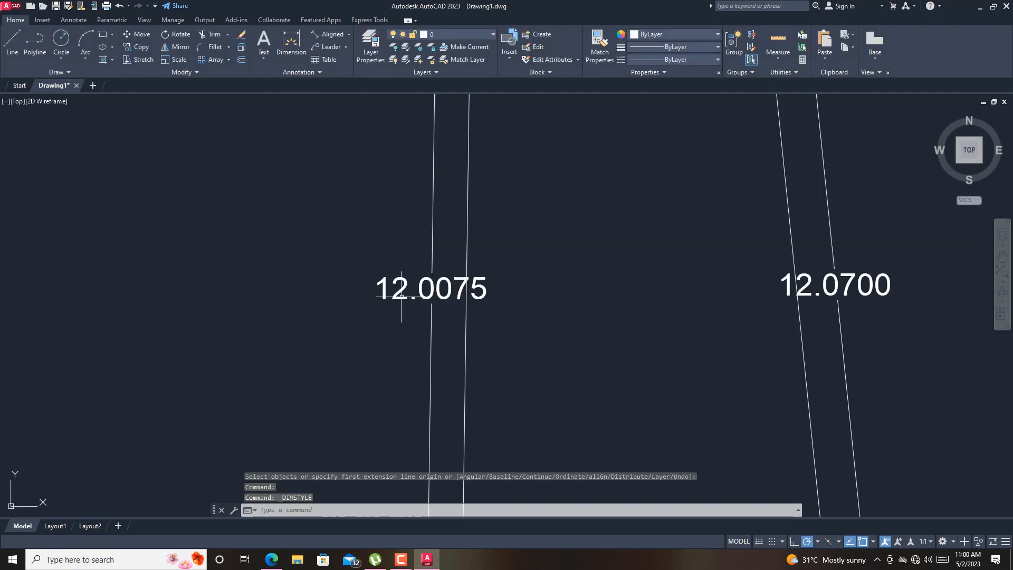
scroll(406, 338, down, 4)
scroll(473, 216, up, 2)
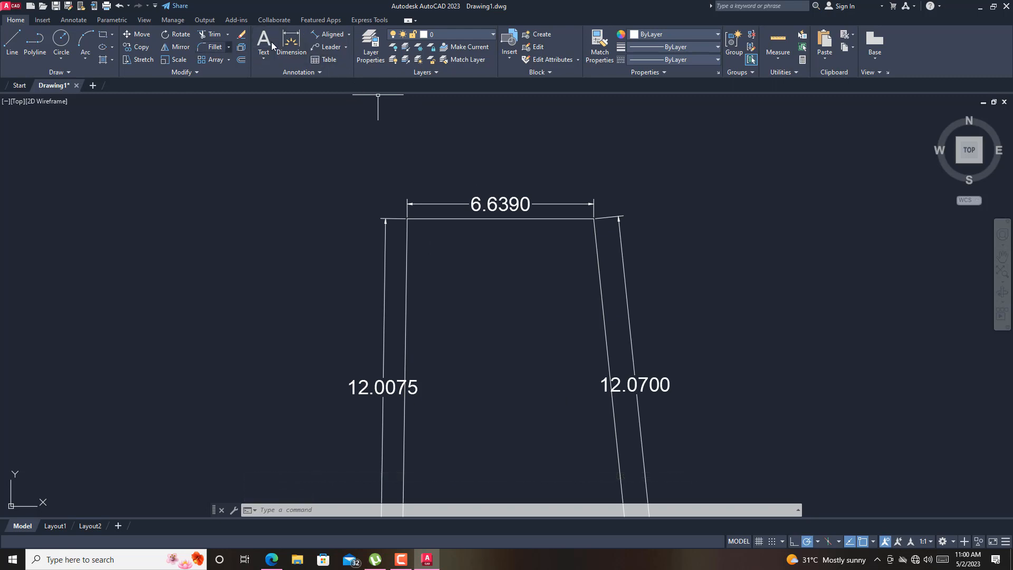
click(300, 63)
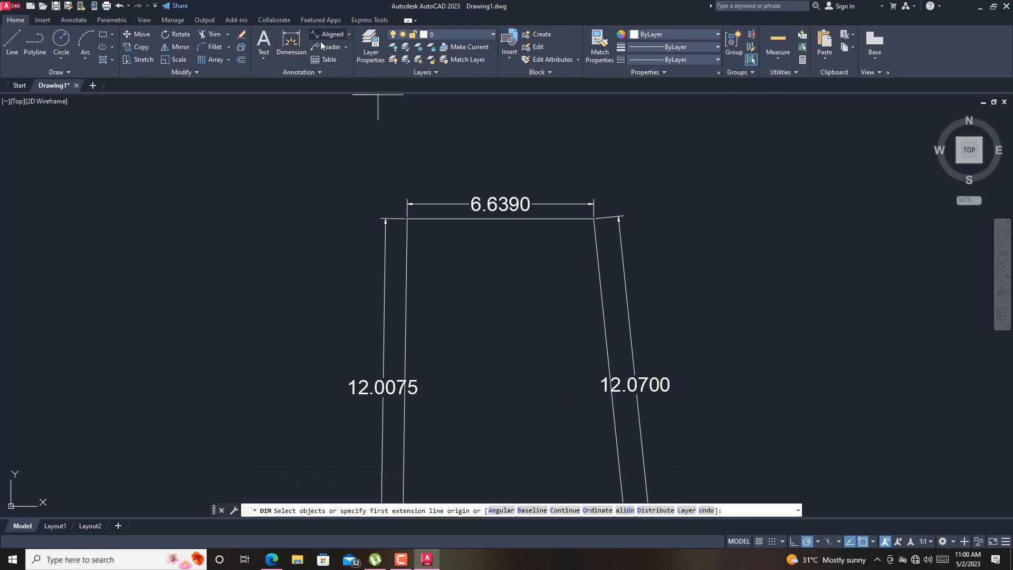
click(300, 71)
click(301, 98)
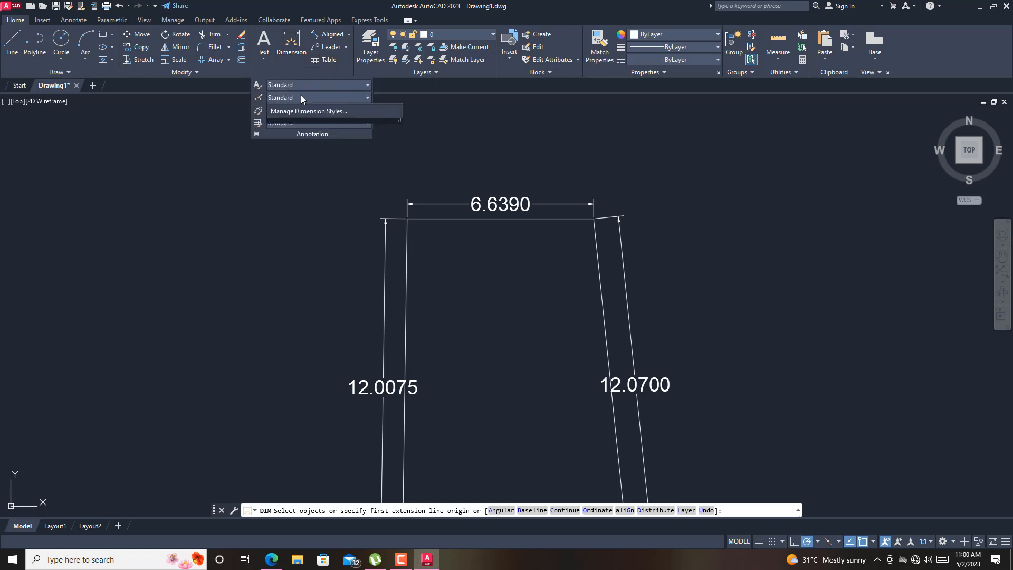
click(302, 158)
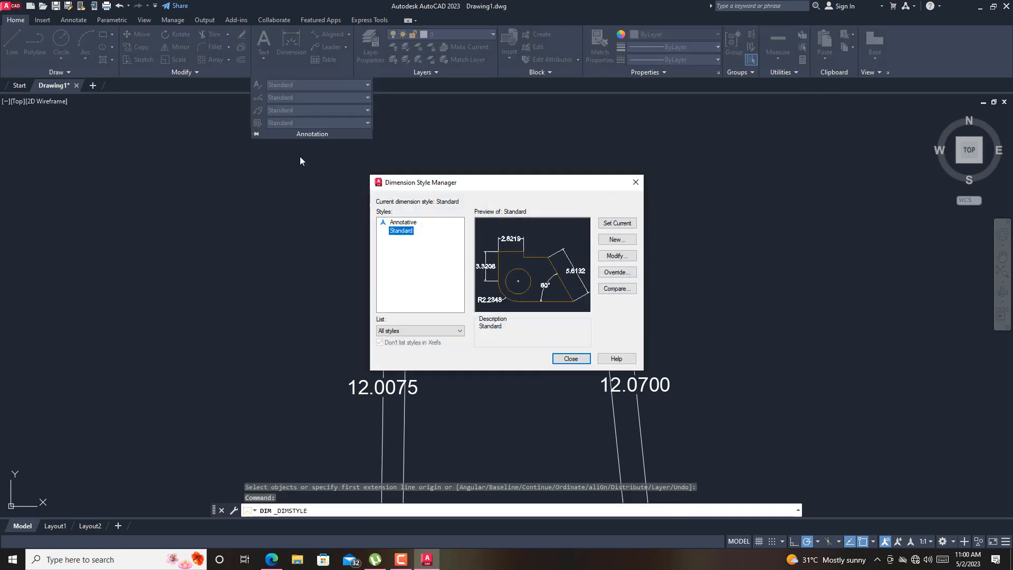
click(615, 258)
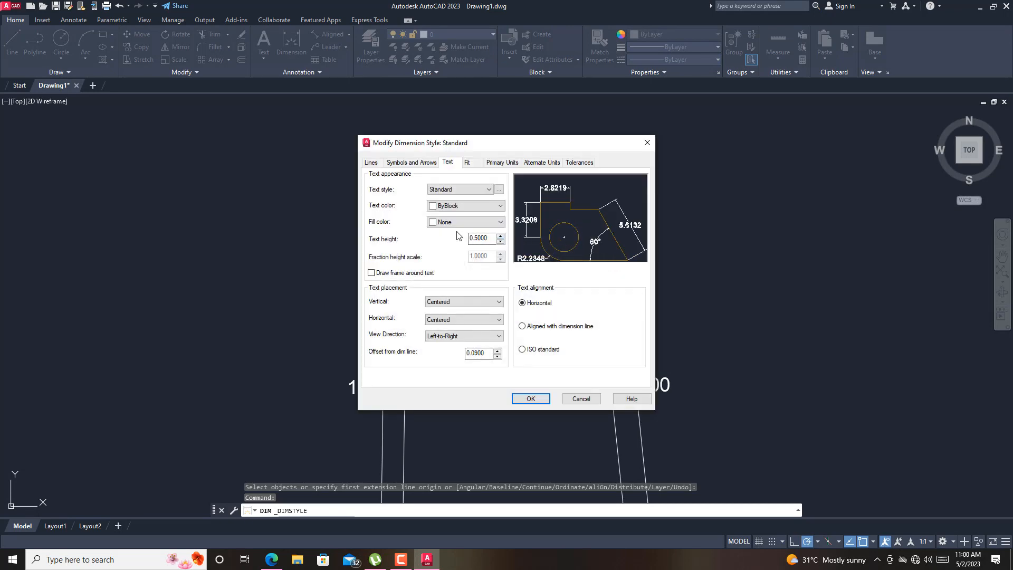
click(414, 163)
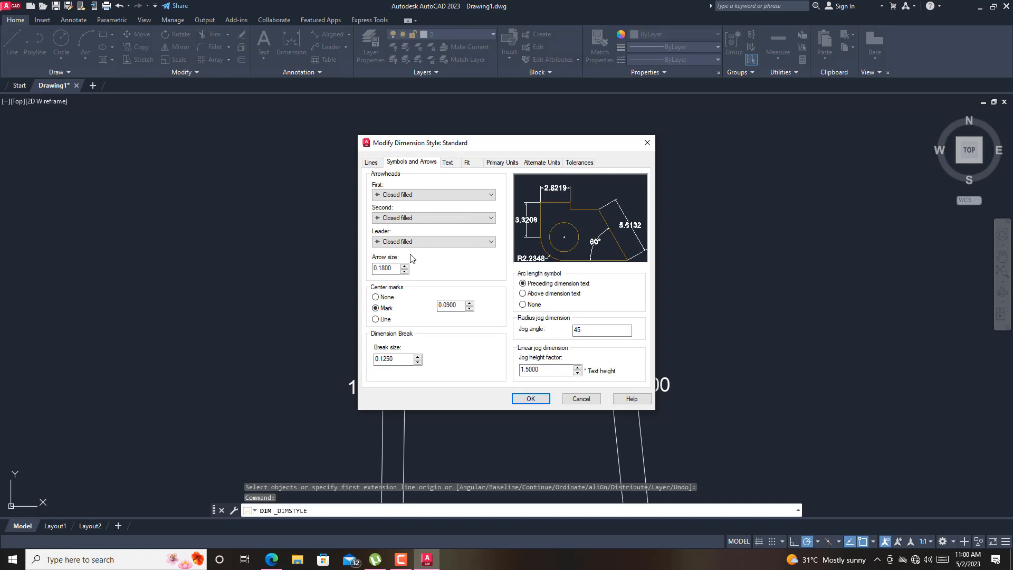
drag(396, 268, 354, 265)
text(0.3)
Set the linear precision of the style's primary units to 0.000 and apply the style changes
click(372, 163)
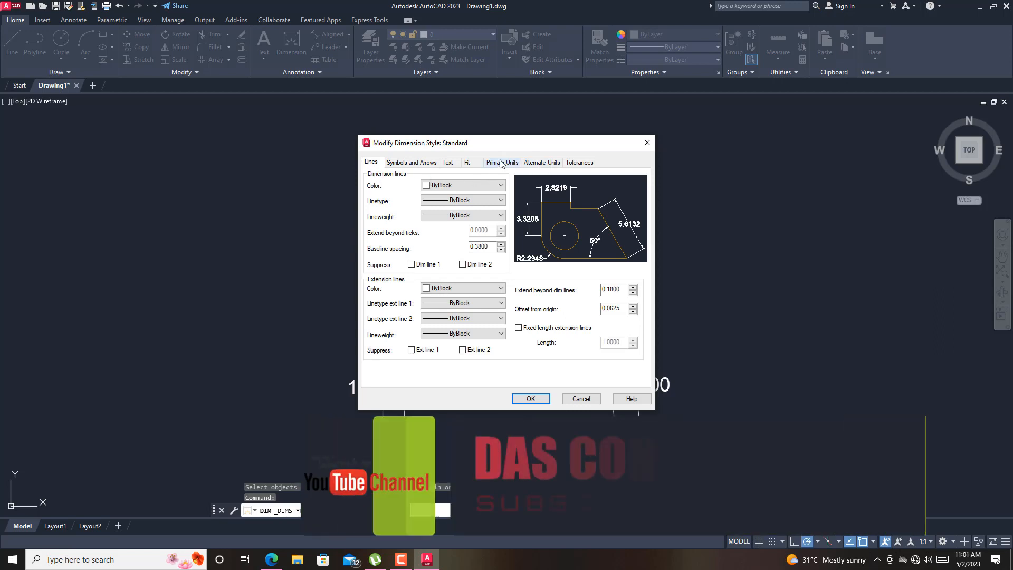
click(448, 163)
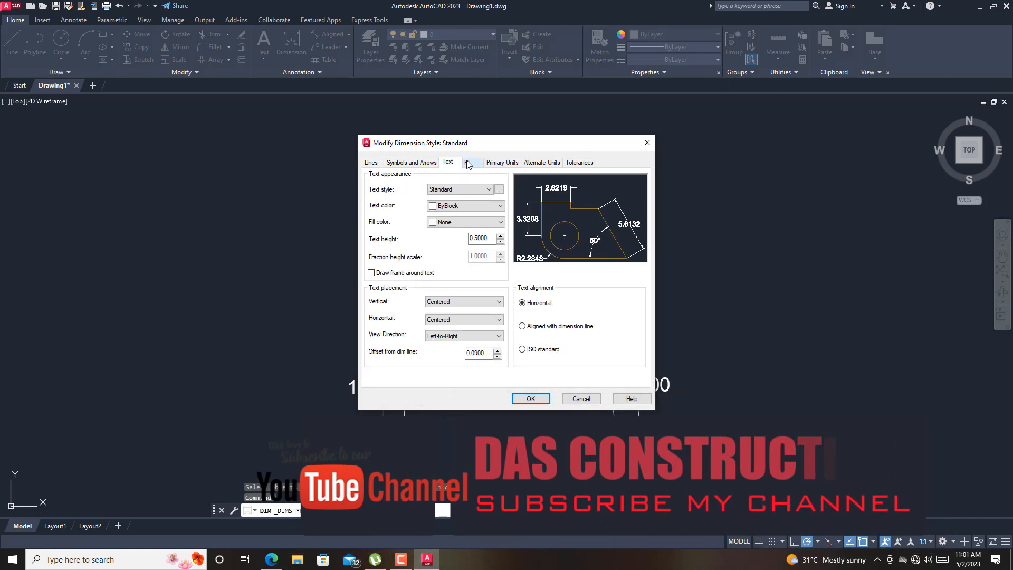
click(467, 163)
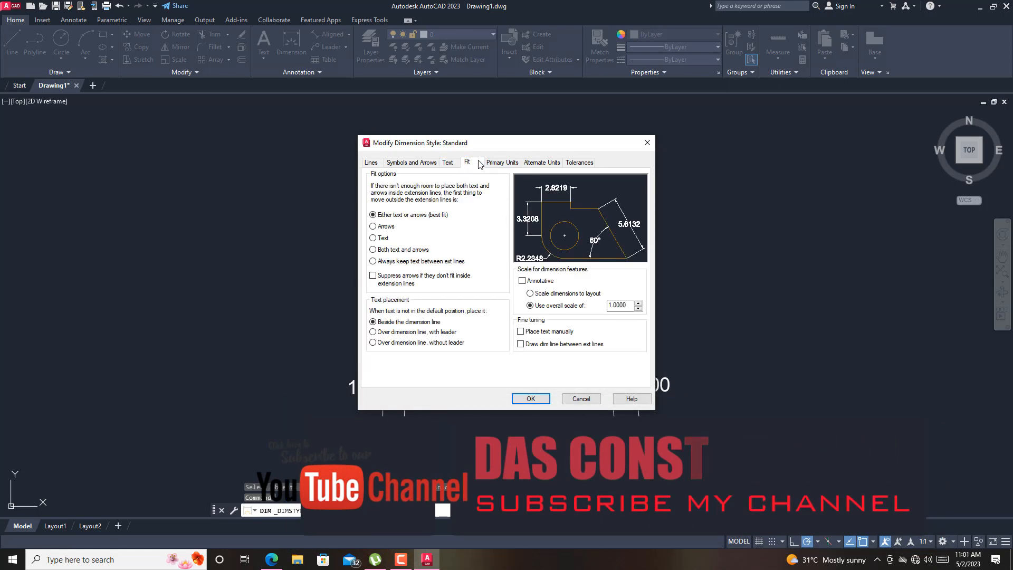
click(492, 163)
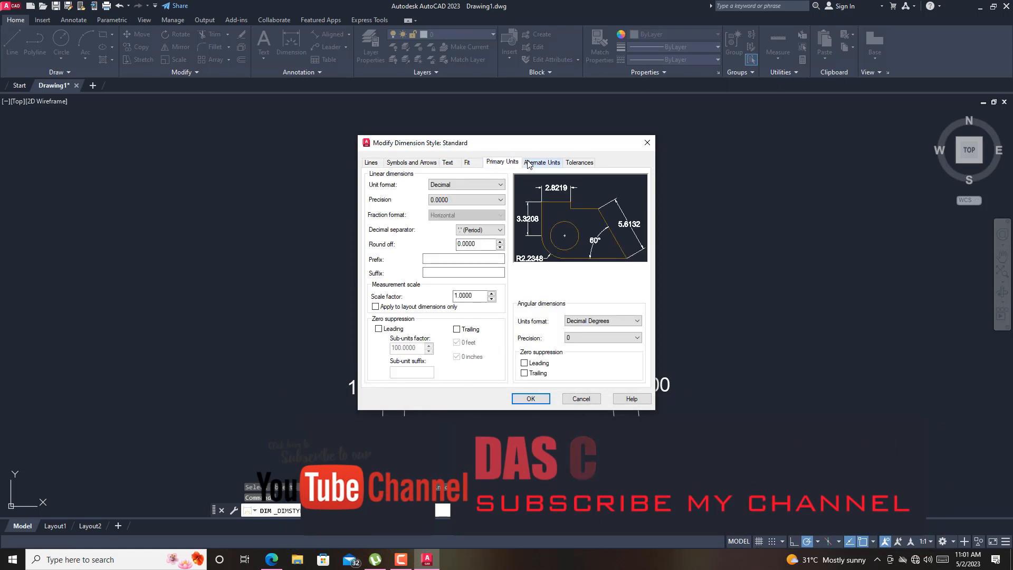
click(480, 200)
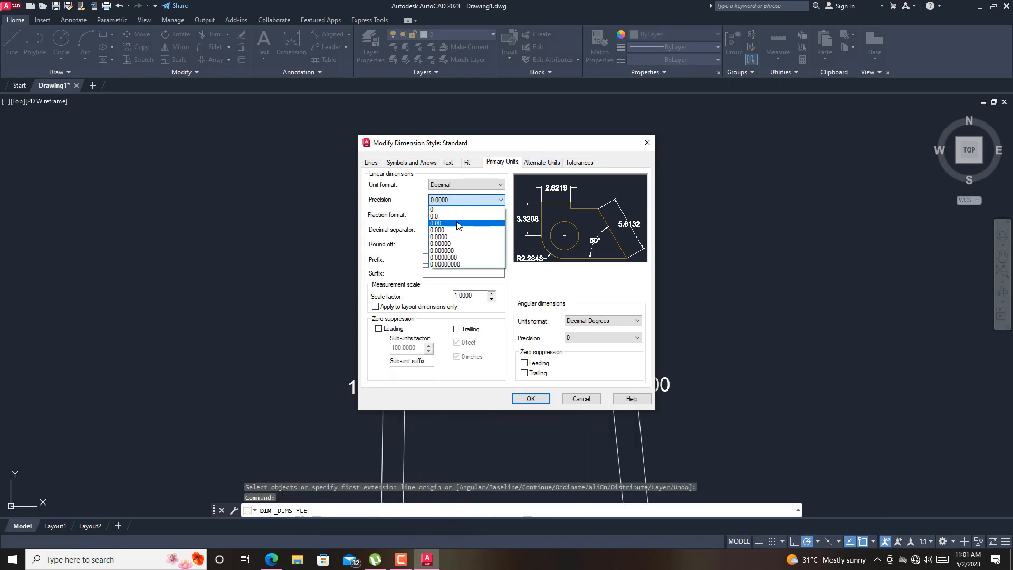
click(458, 230)
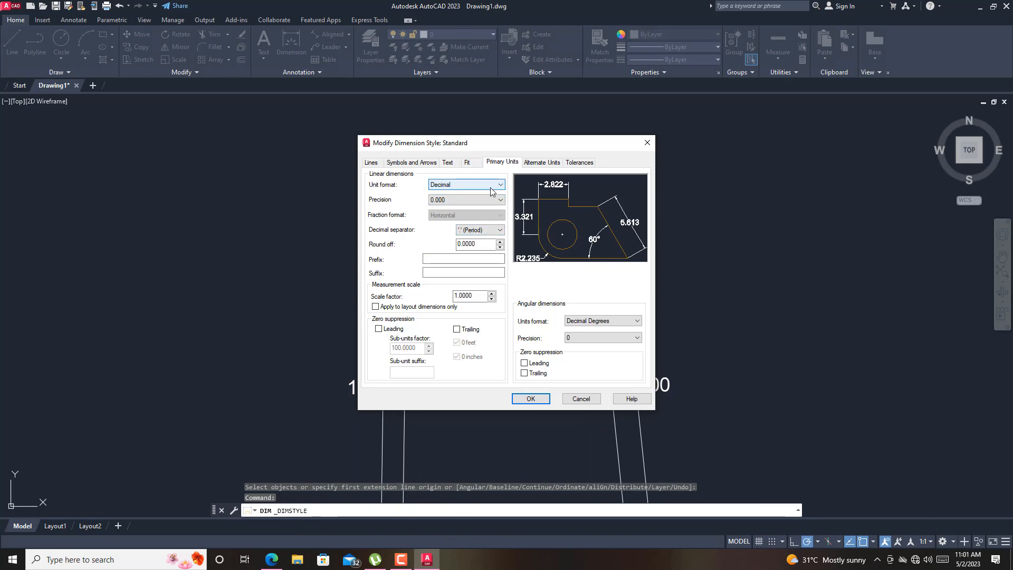
click(499, 230)
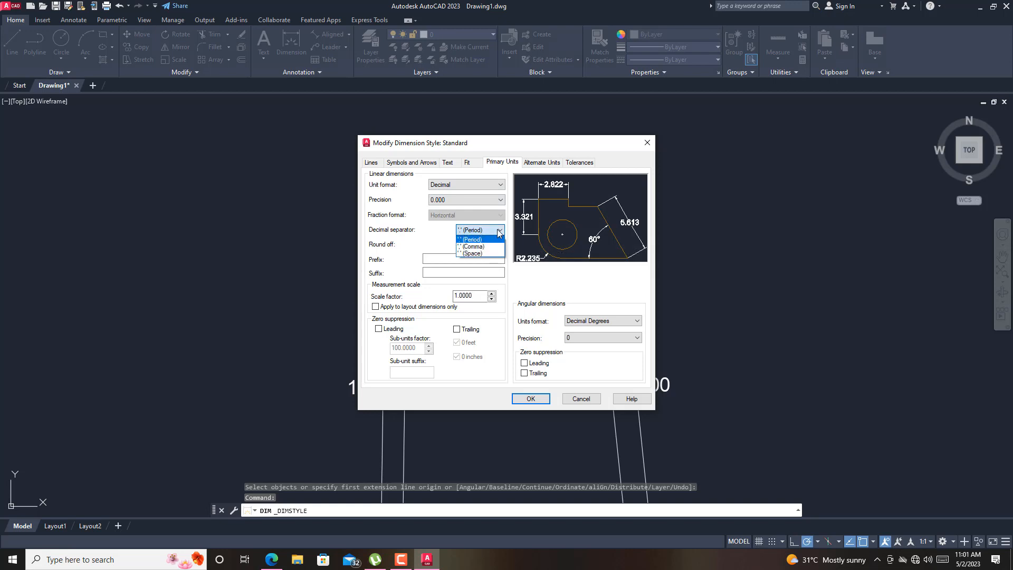
click(498, 231)
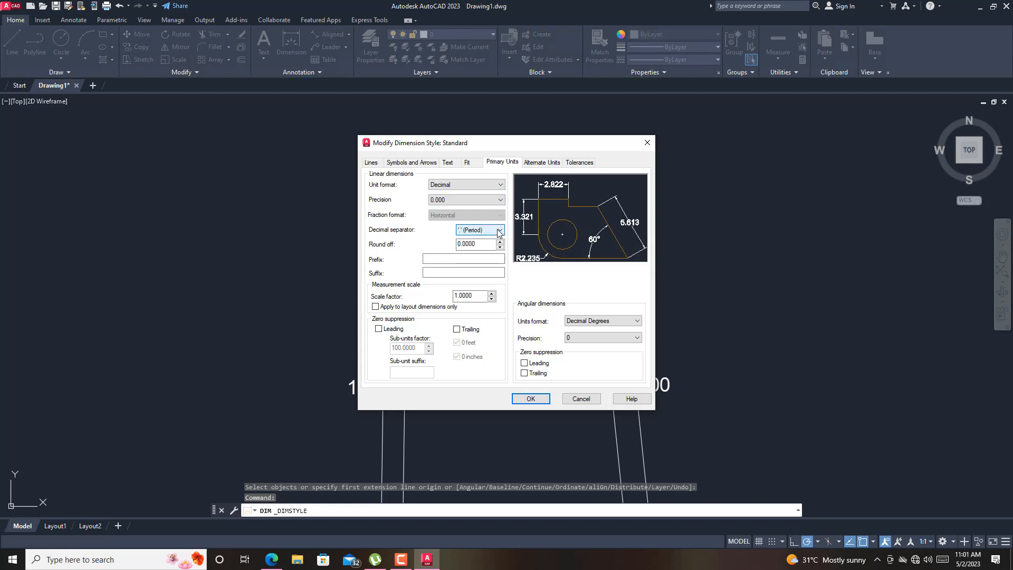
click(468, 163)
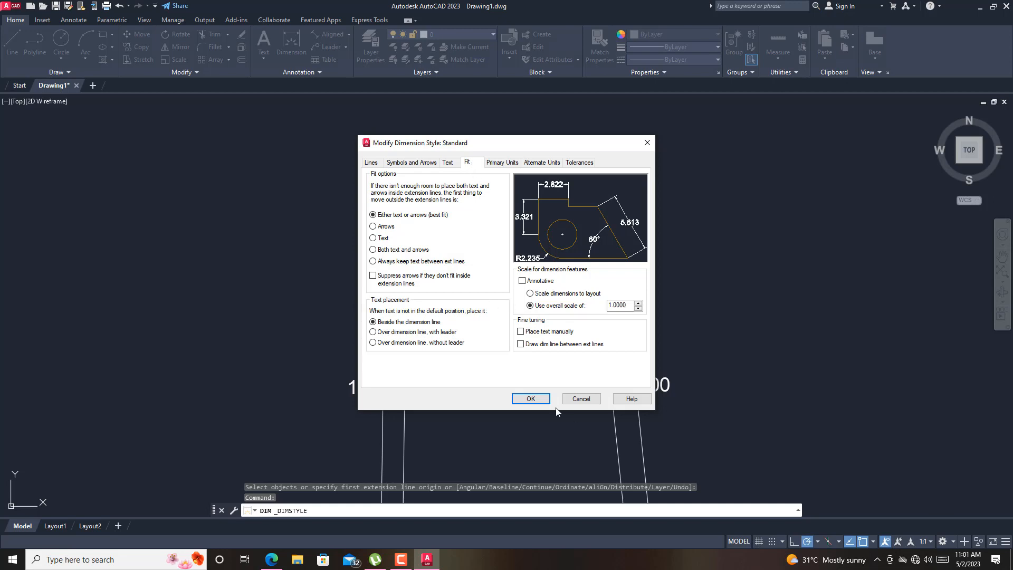
click(532, 397)
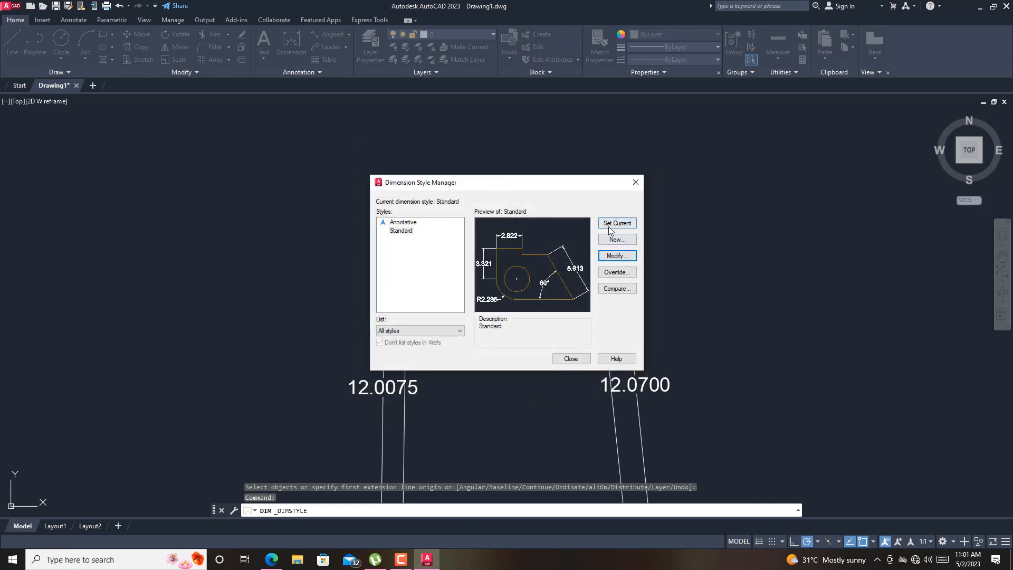
click(569, 360)
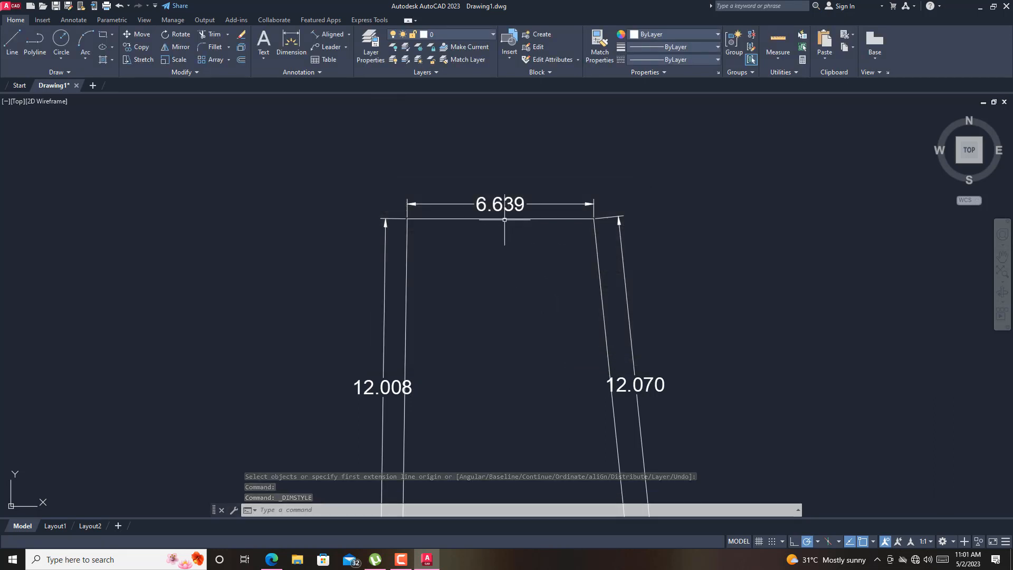
Set the Standard dimension style's arrow size to 0.5 and apply the change to the drawing
click(290, 56)
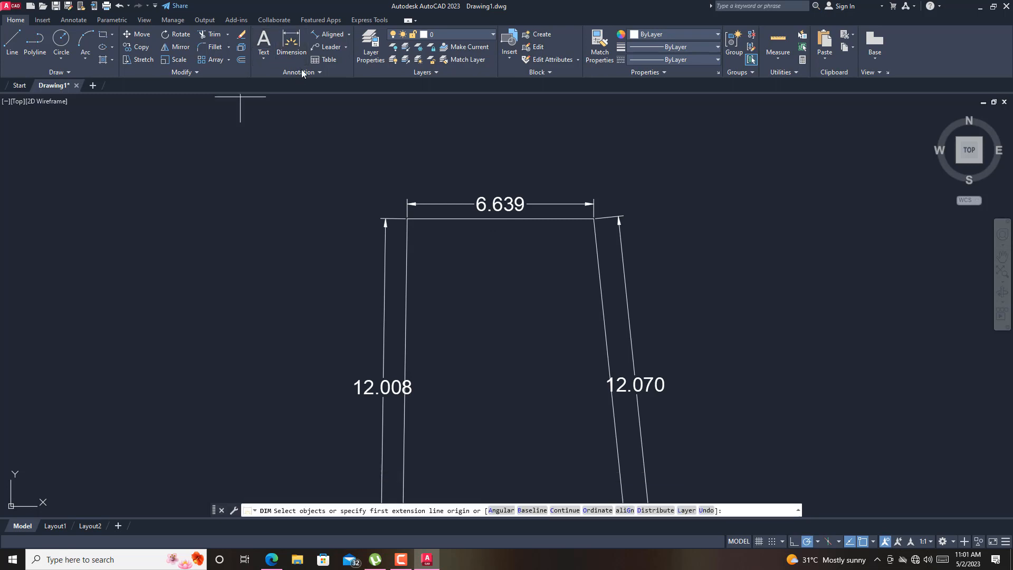
click(305, 74)
click(315, 97)
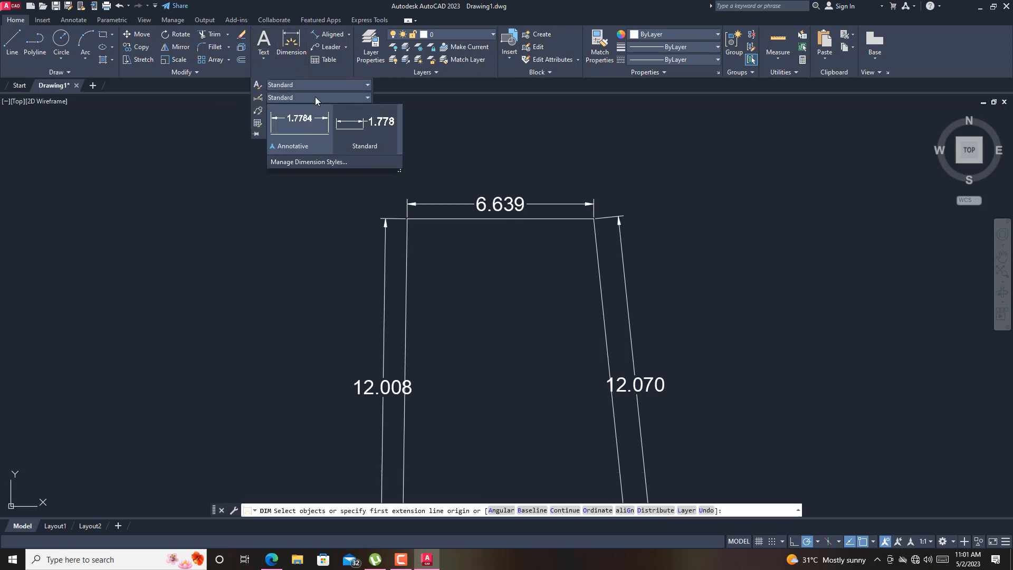
click(312, 163)
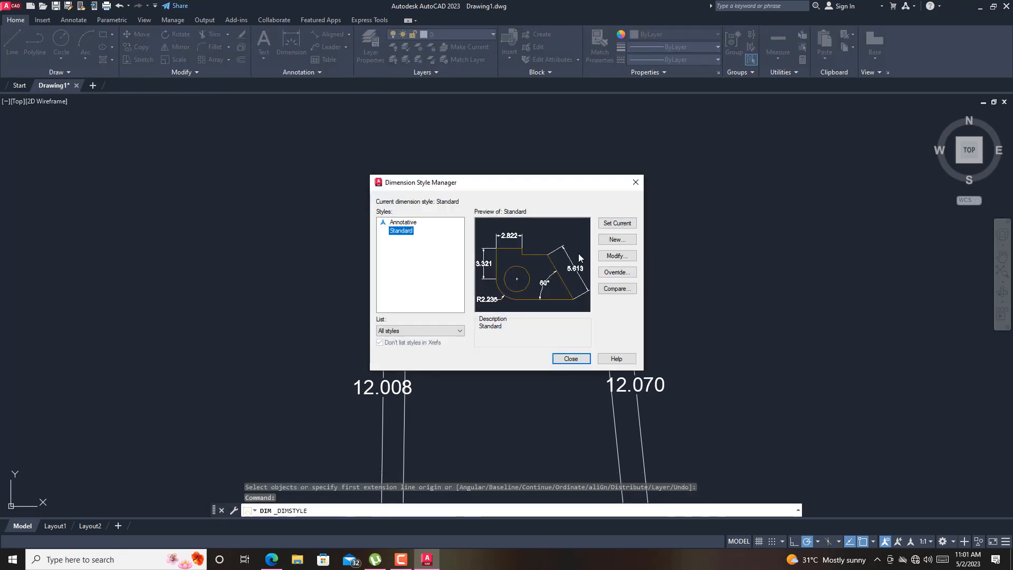
click(615, 257)
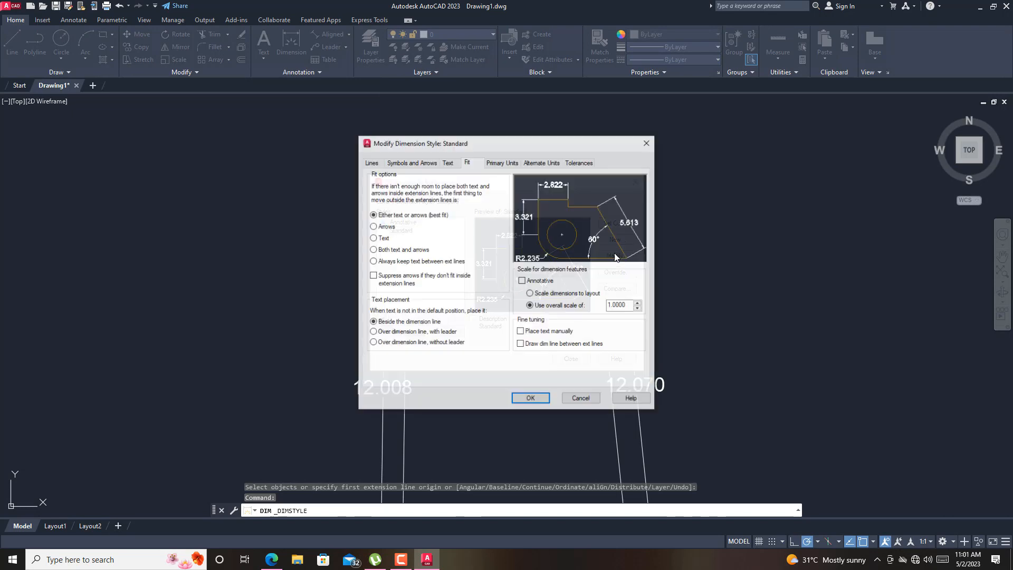
click(447, 163)
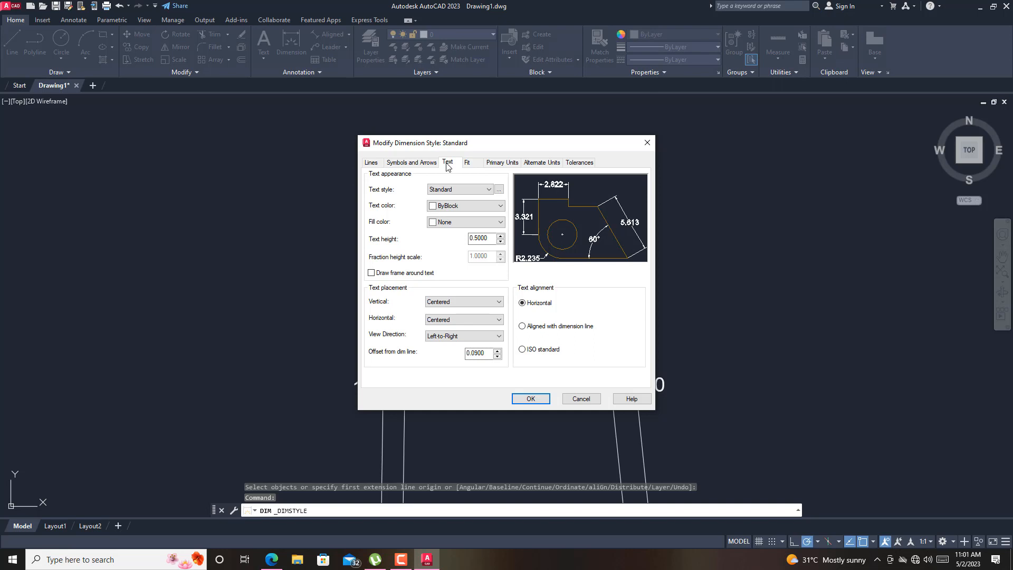
click(417, 162)
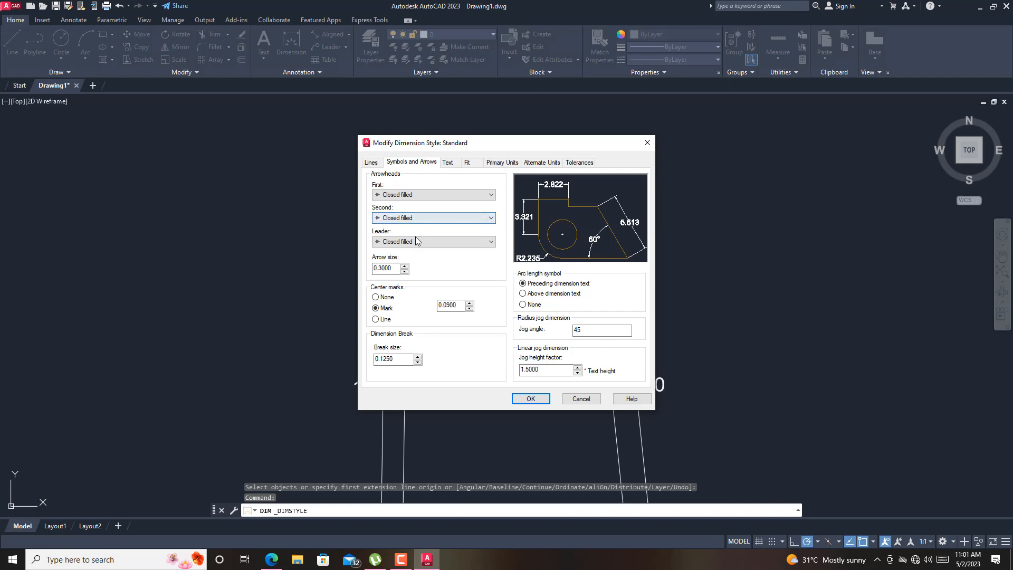
drag(394, 269, 358, 259)
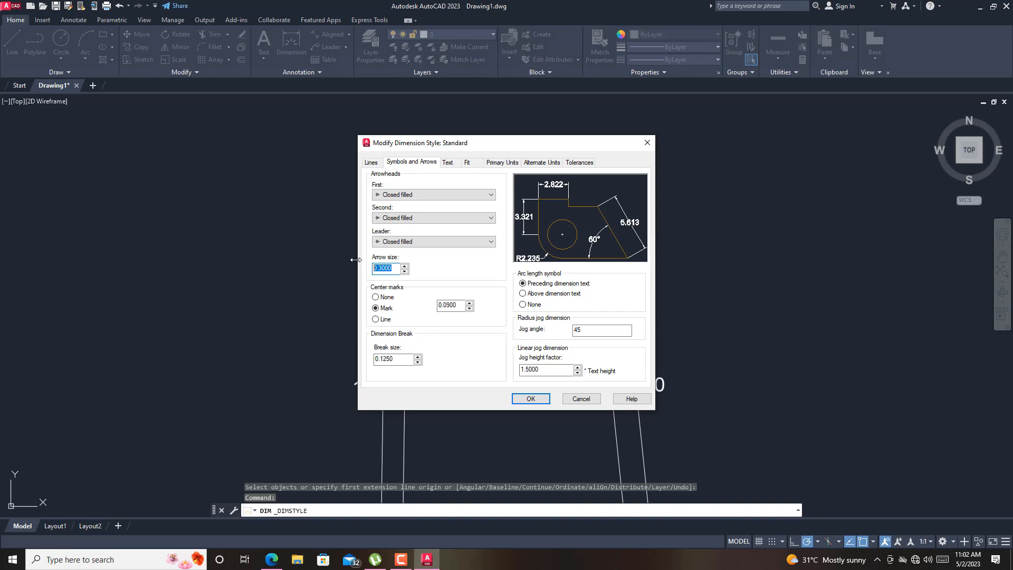
text(0.5)
click(525, 401)
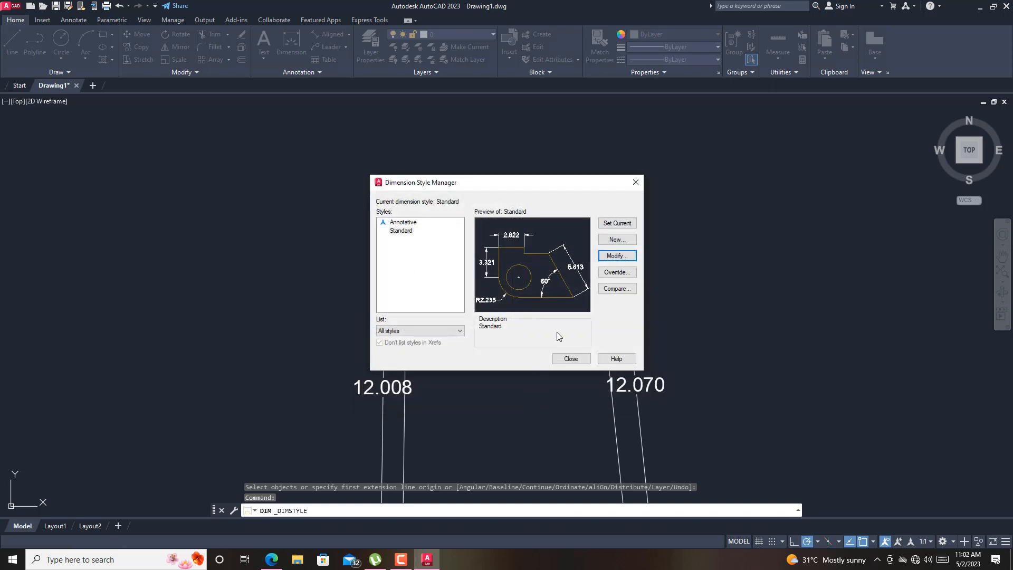
click(636, 182)
scroll(527, 203, down, 5)
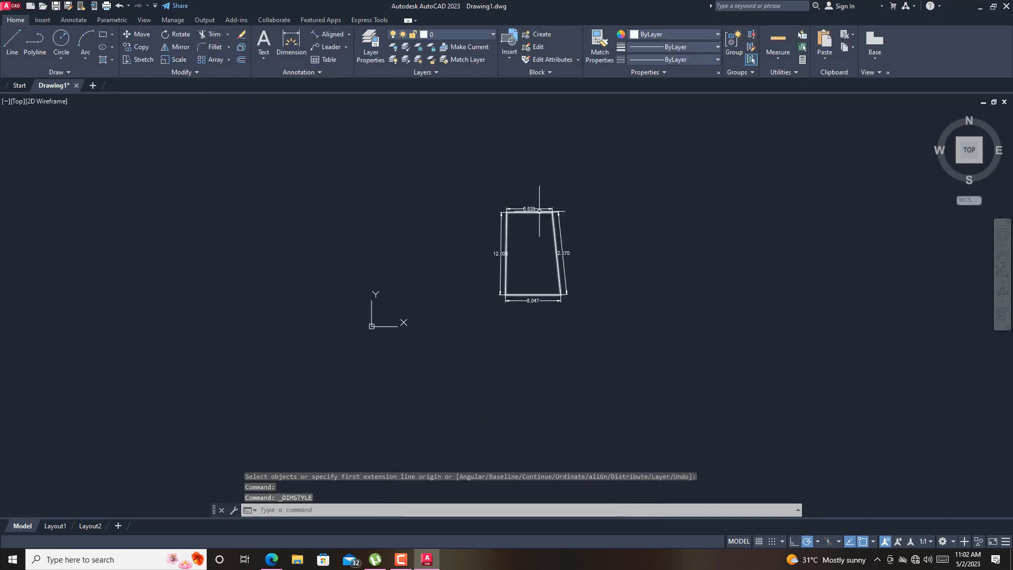
scroll(527, 306, up, 4)
scroll(484, 370, down, 4)
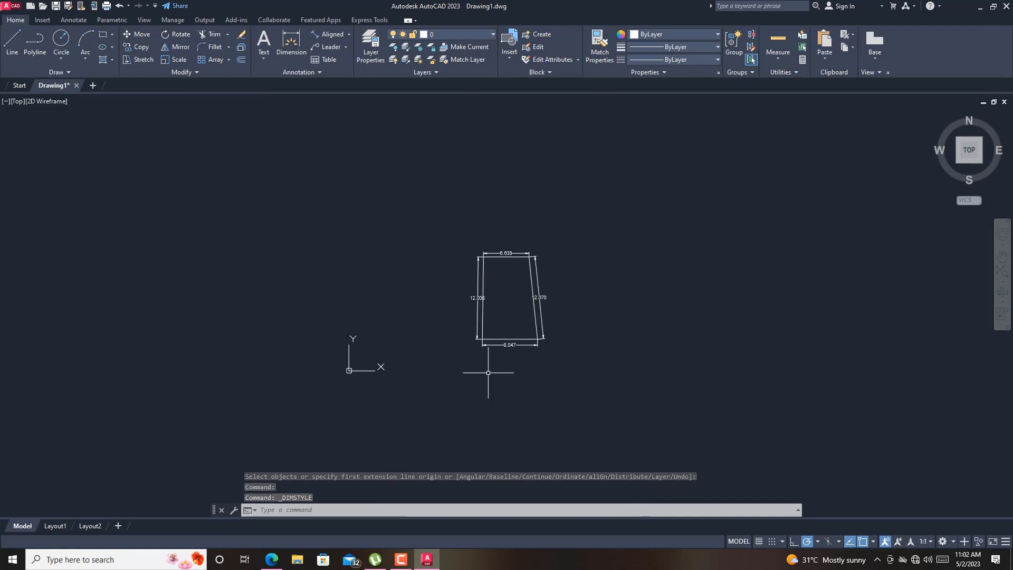
scroll(533, 213, up, 4)
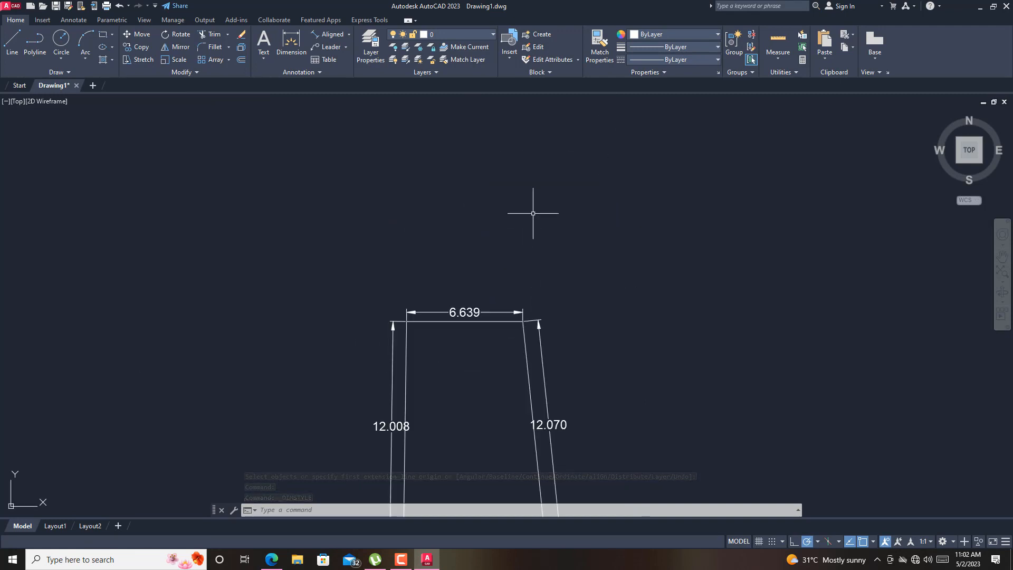
scroll(533, 213, down, 2)
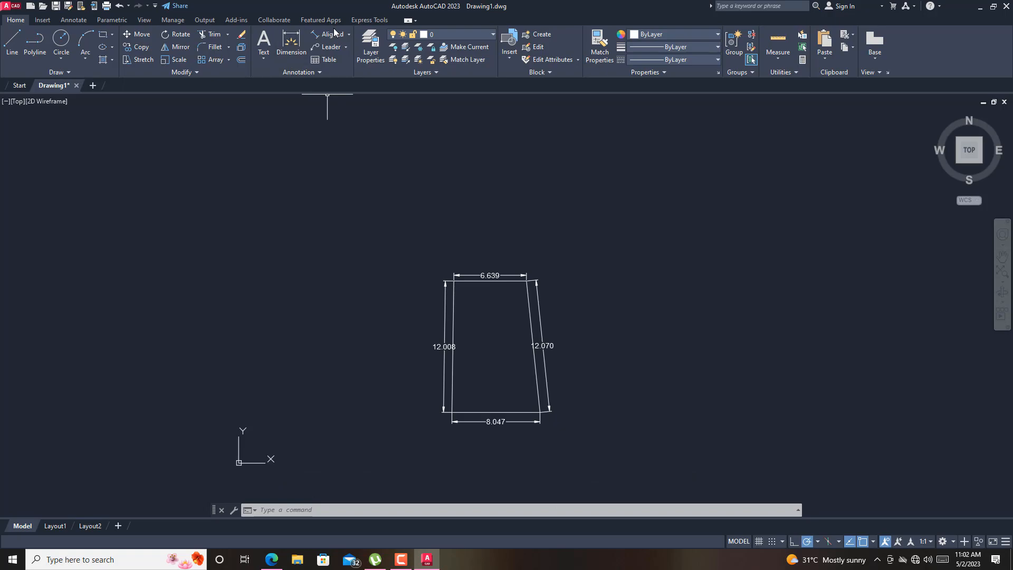